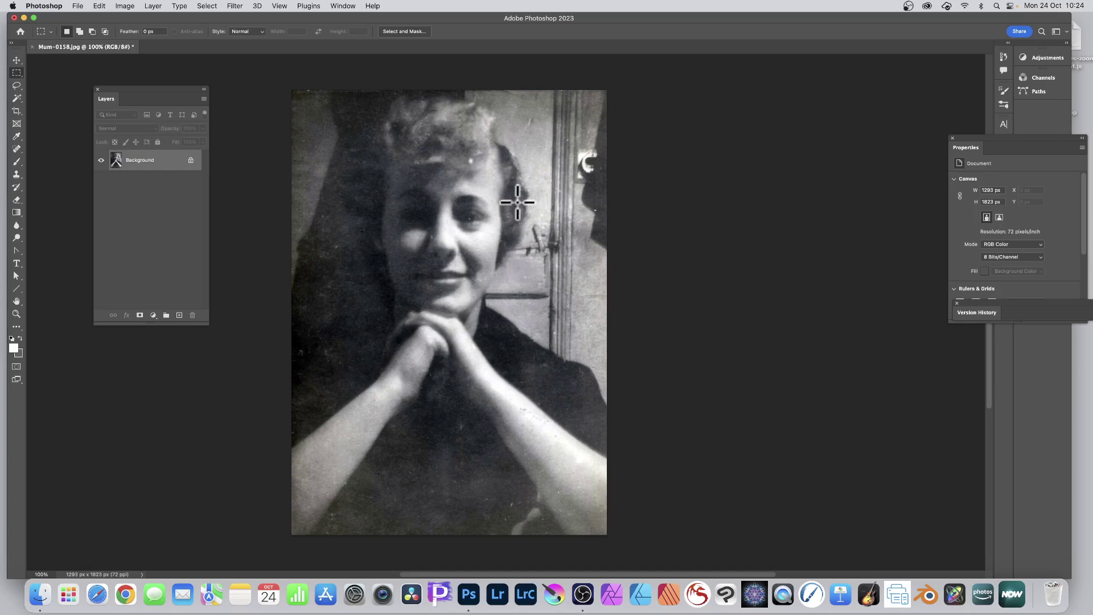
Enter the Neural Filters workspace and select Photo Restoration under Restoration.
{"action": "left_click", "coordinate": [236, 7]}
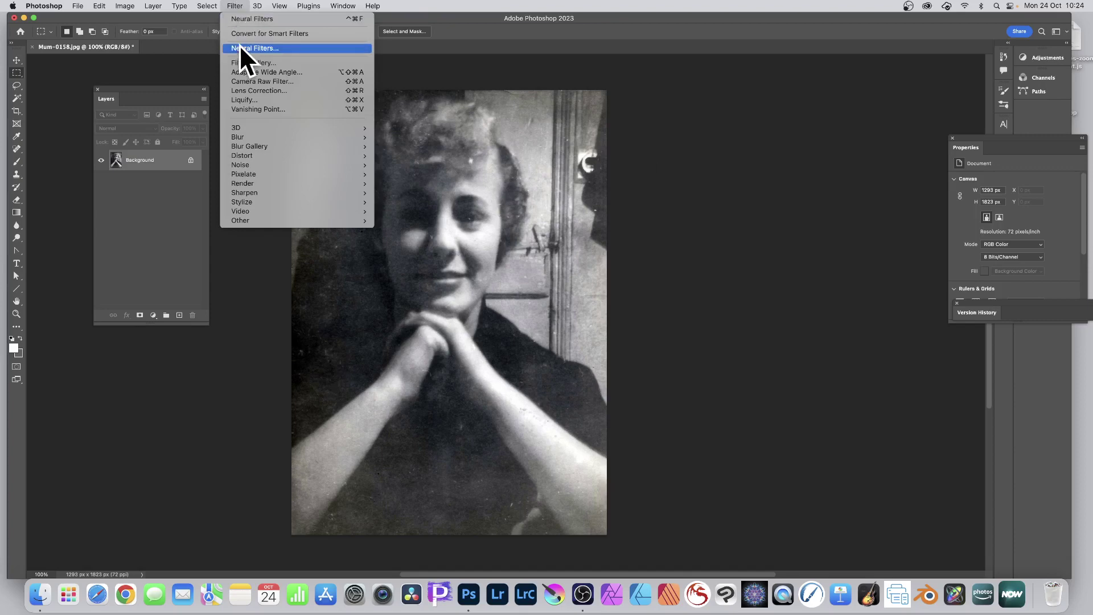
{"action": "left_click", "coordinate": [240, 48]}
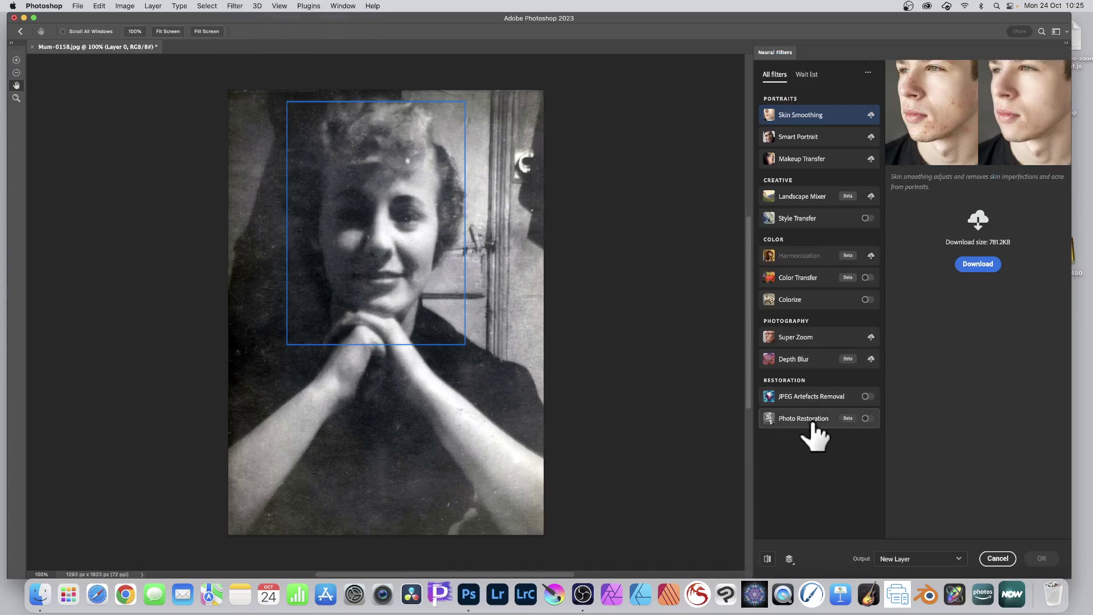
{"action": "mouse_move", "coordinate": [803, 419]}
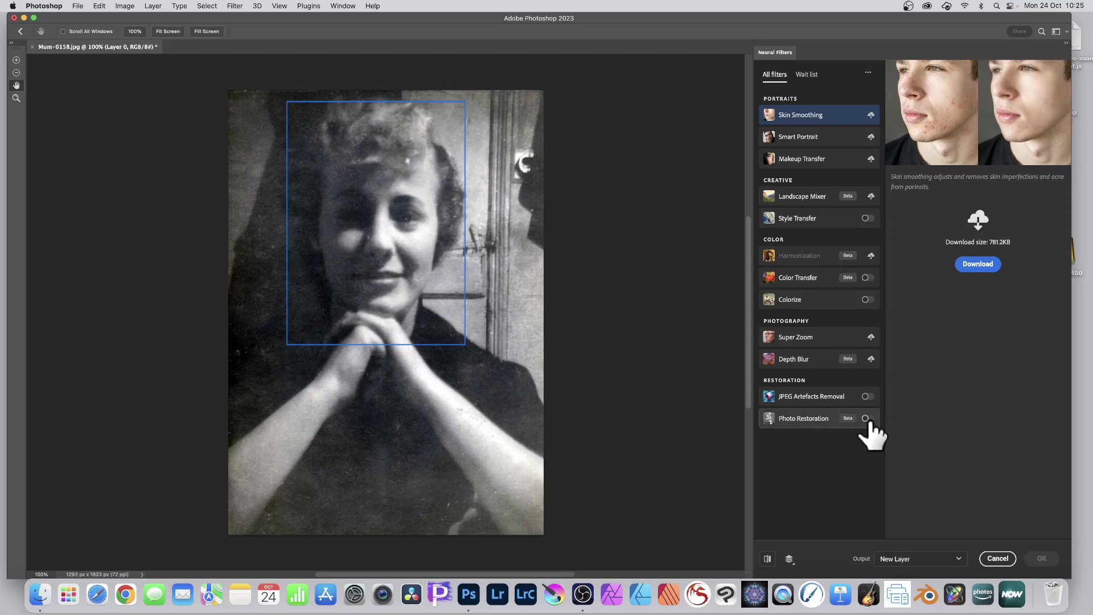
{"action": "left_click", "coordinate": [812, 424]}
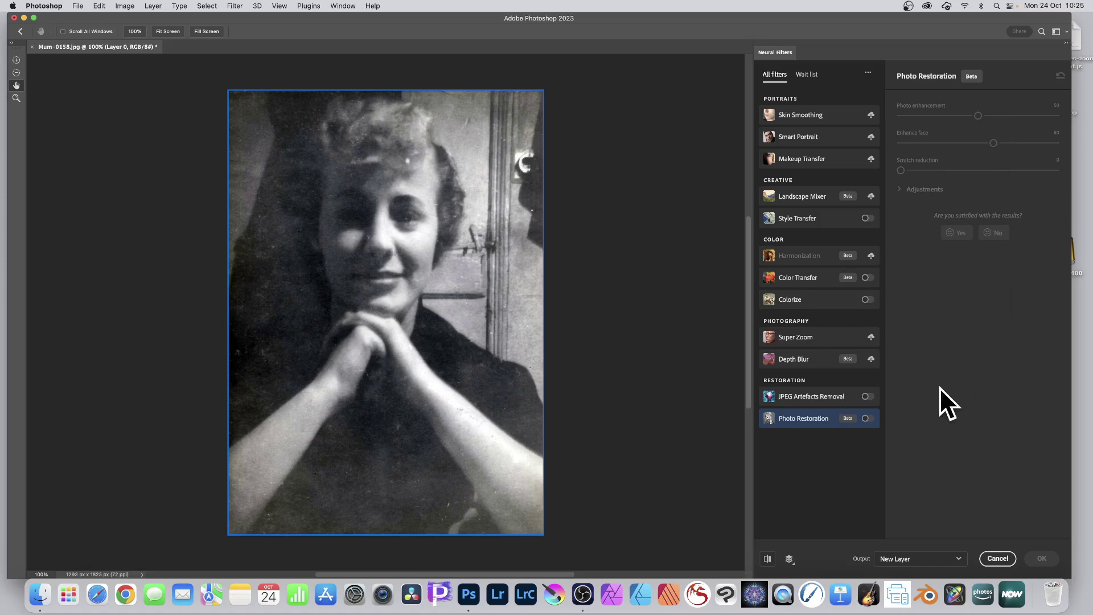
Enable Photo Restoration with photo enhancement 79, face enhancement 81 and scratch reduction 36.
{"action": "left_click", "coordinate": [866, 419]}
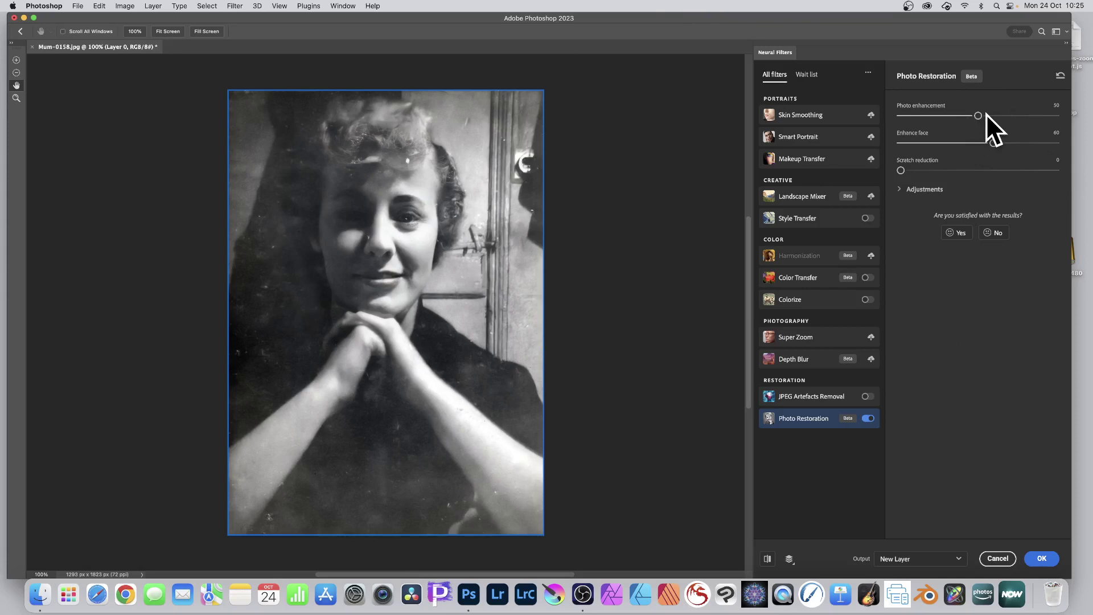
{"action": "left_click", "coordinate": [1014, 115]}
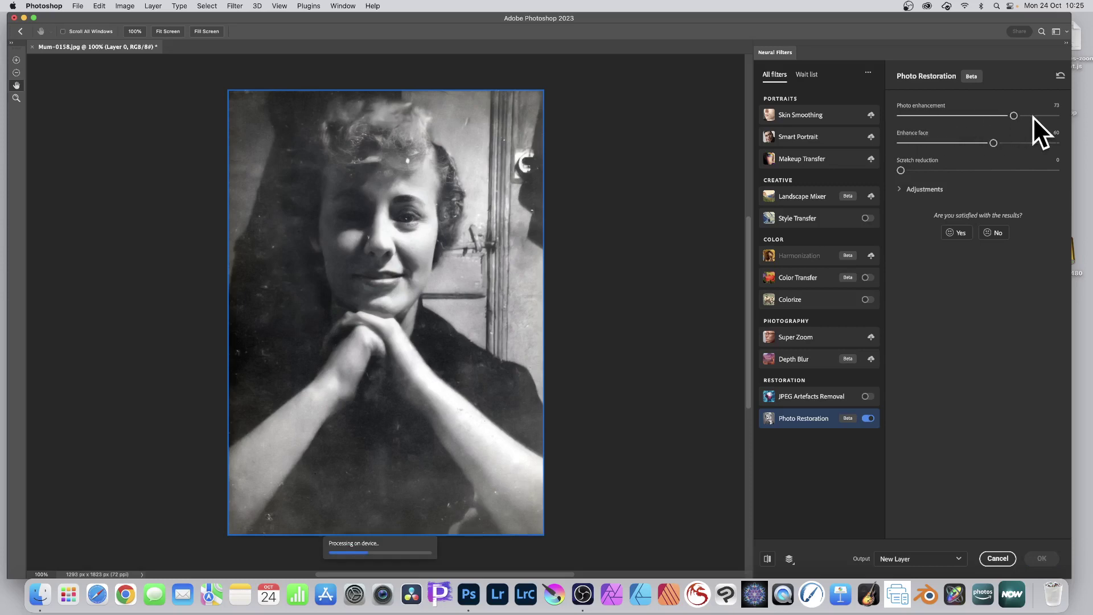
{"action": "left_click", "coordinate": [1025, 116]}
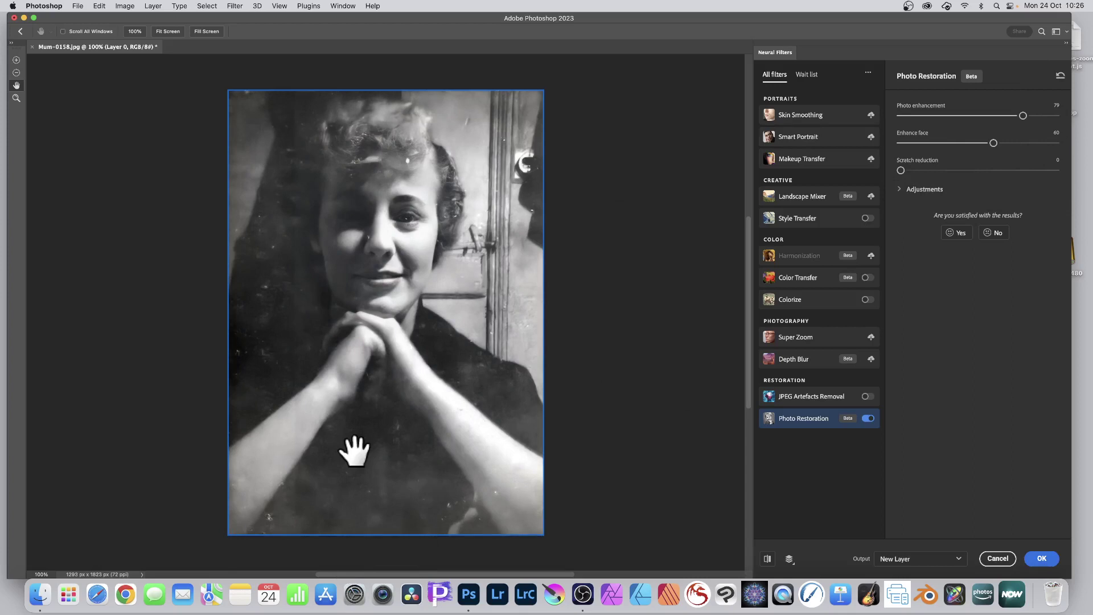
{"action": "left_click", "coordinate": [1029, 144]}
{"action": "left_click", "coordinate": [935, 171]}
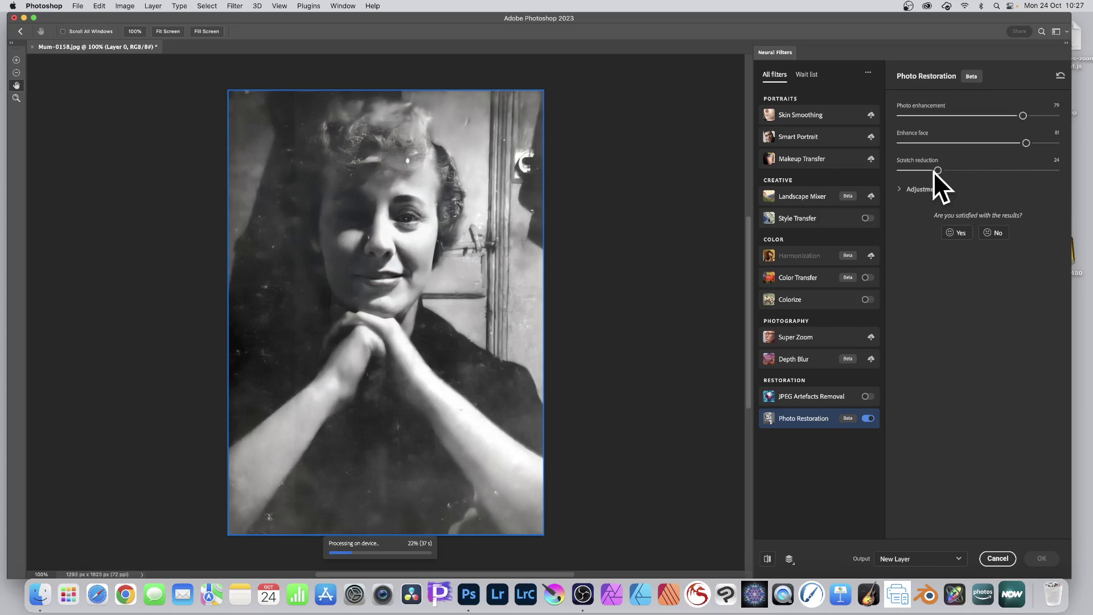
Expand Adjustments and raise Noise reduction to 18.
{"action": "left_click", "coordinate": [900, 191]}
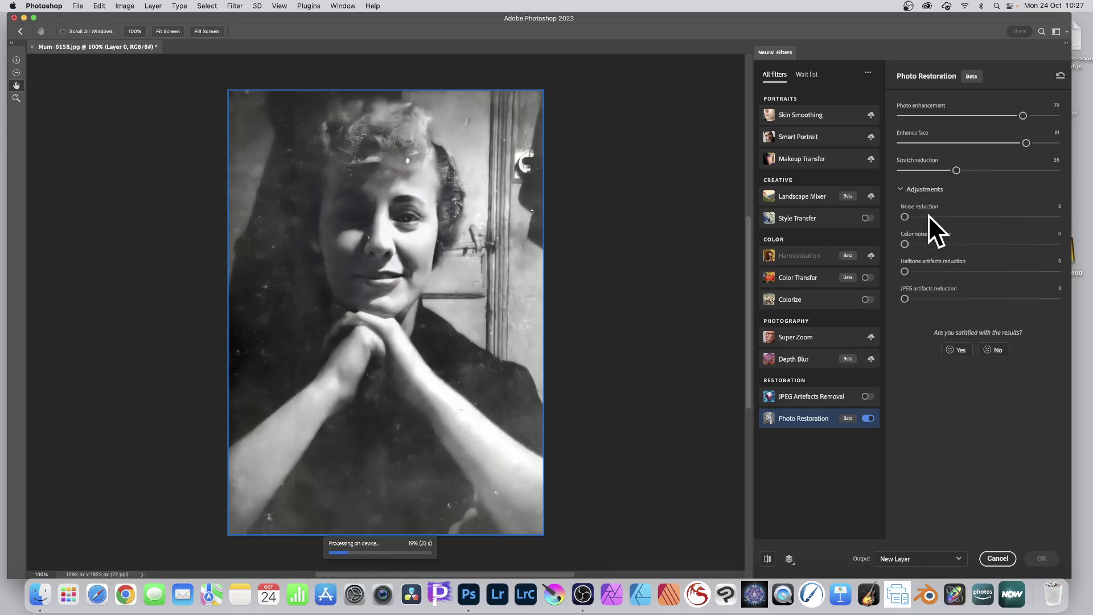
{"action": "left_click_drag", "start_coordinate": [943, 216], "coordinate": [949, 215]}
Set Output to New Layer and apply the restoration, creating Layer 1 above the background.
{"action": "left_click", "coordinate": [912, 566]}
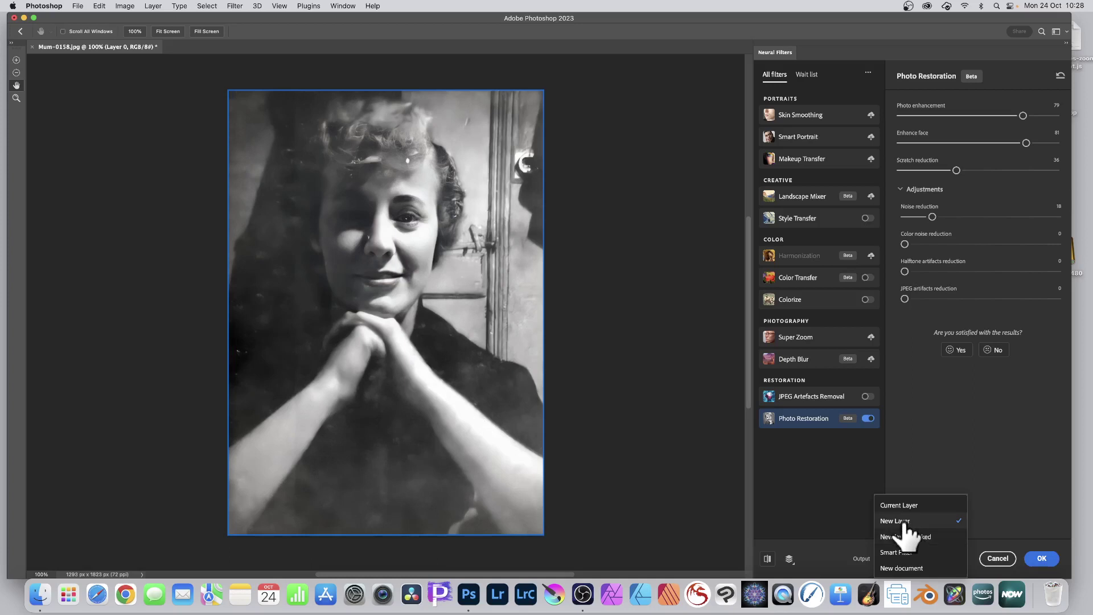
{"action": "left_click", "coordinate": [906, 523]}
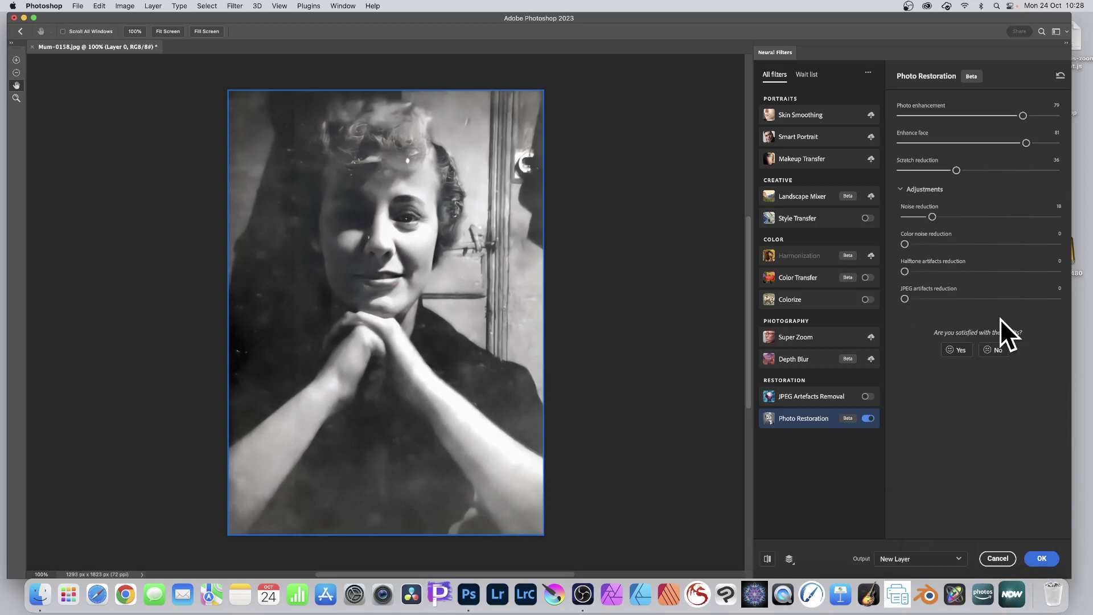
{"action": "left_click", "coordinate": [1043, 559]}
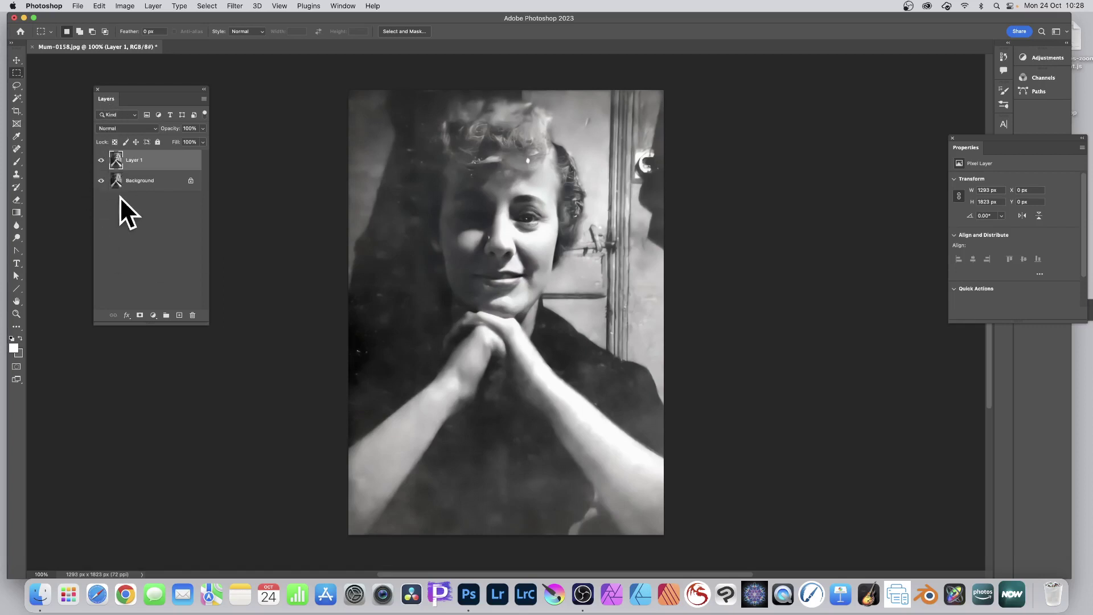
{"action": "left_click", "coordinate": [102, 161]}
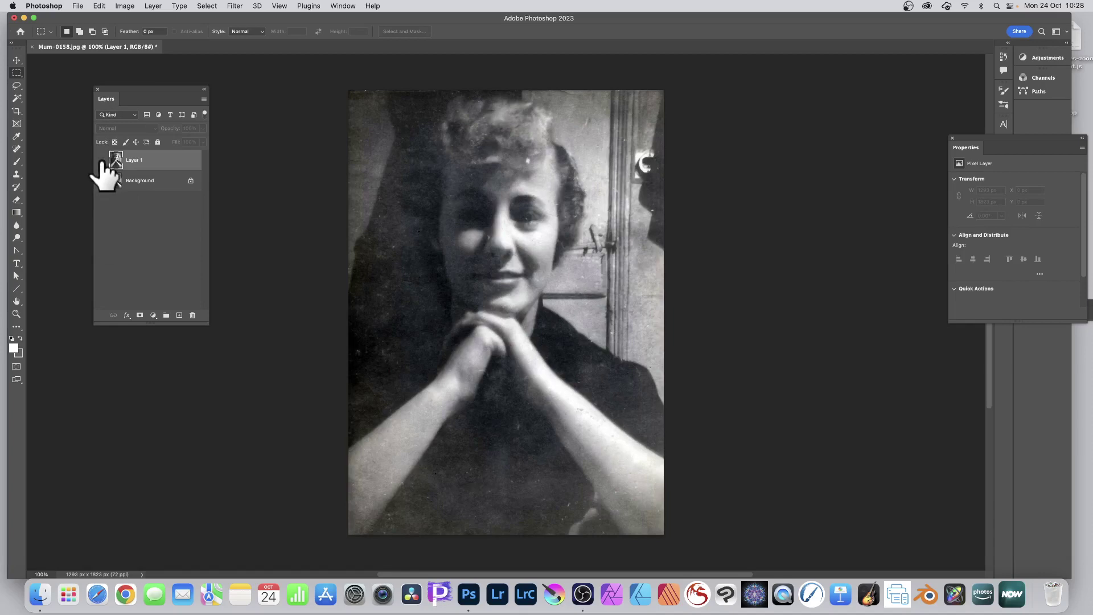
{"action": "left_click", "coordinate": [101, 161]}
{"action": "left_click", "coordinate": [102, 160]}
{"action": "left_click", "coordinate": [102, 161]}
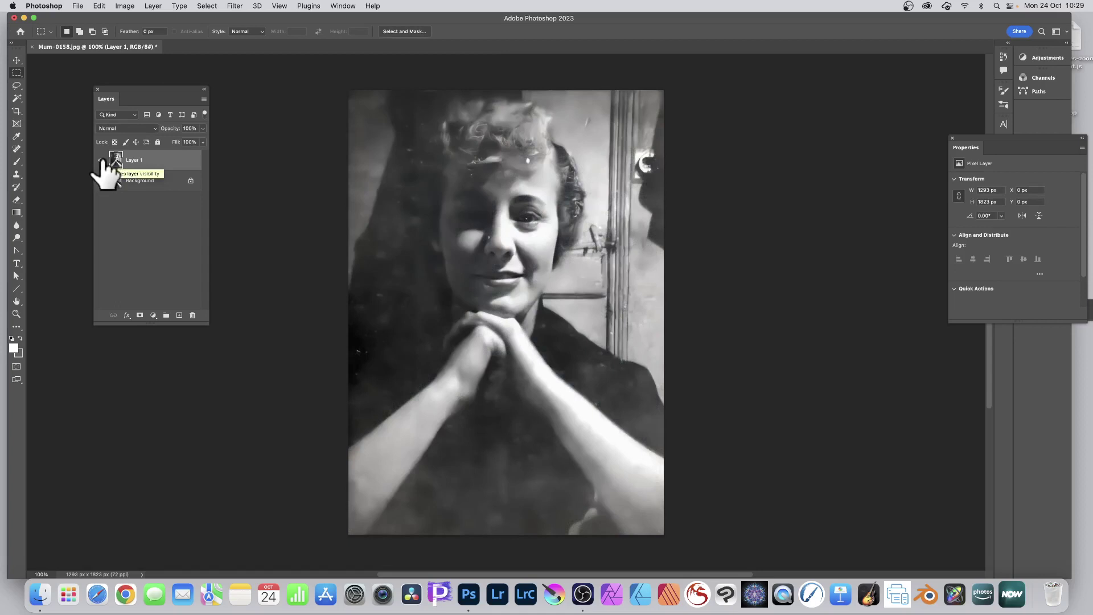
{"action": "left_click", "coordinate": [114, 160]}
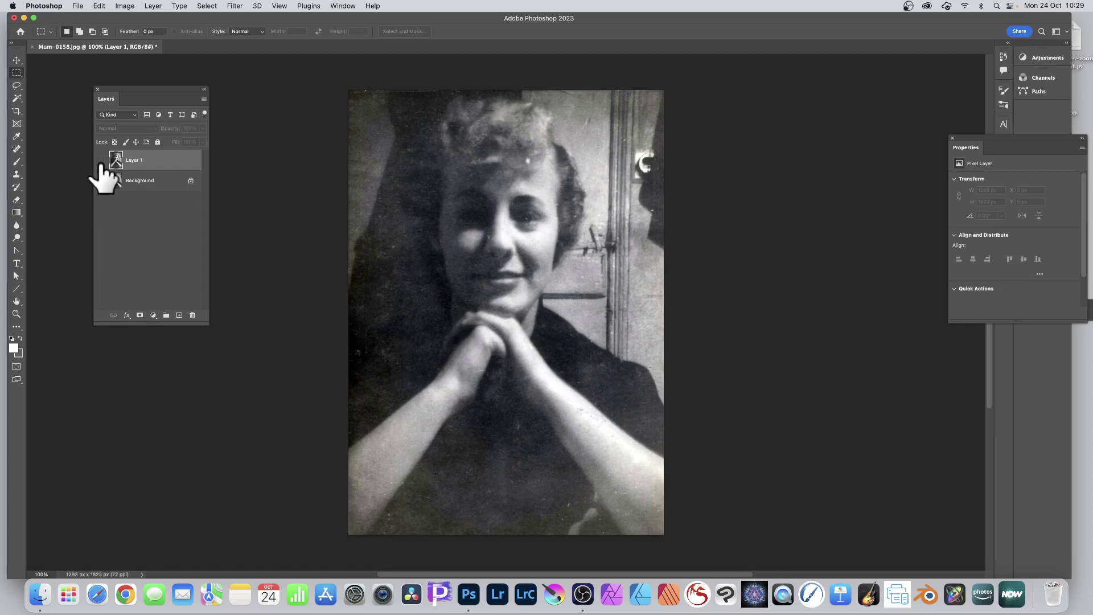
{"action": "left_click", "coordinate": [102, 160]}
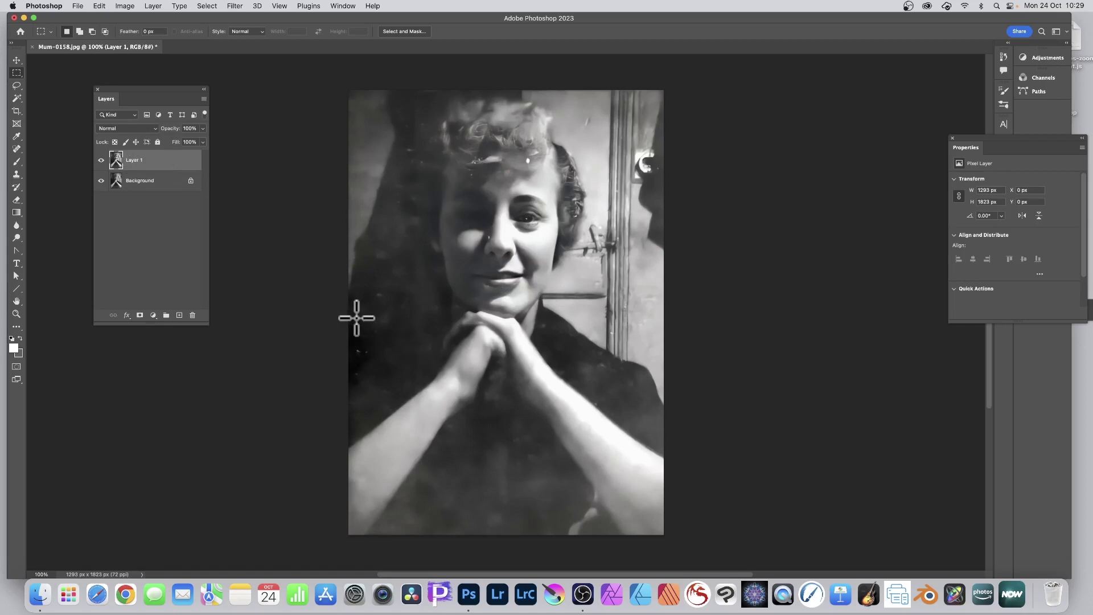
Reopen Neural Filters and switch Photo Restoration on again at its default strengths.
{"action": "left_click", "coordinate": [235, 7]}
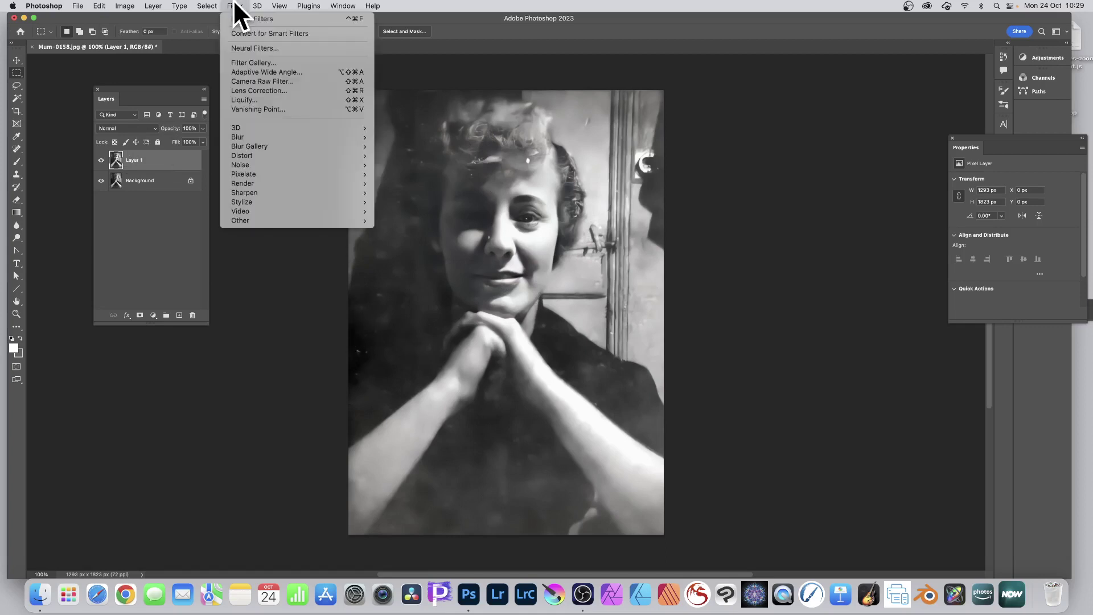
{"action": "left_click", "coordinate": [249, 48]}
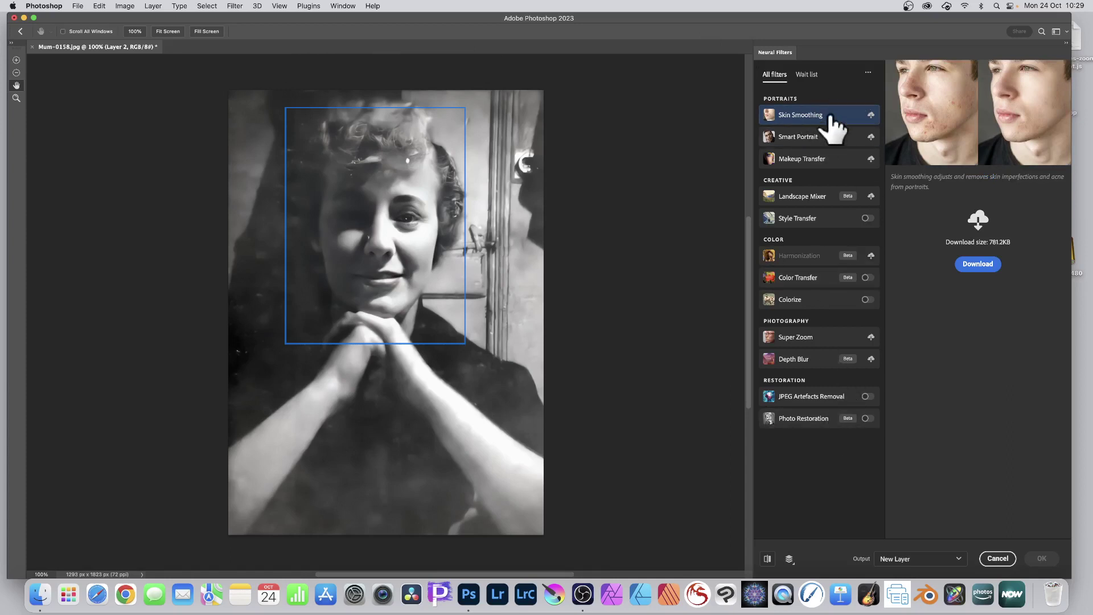
{"action": "mouse_move", "coordinate": [800, 114]}
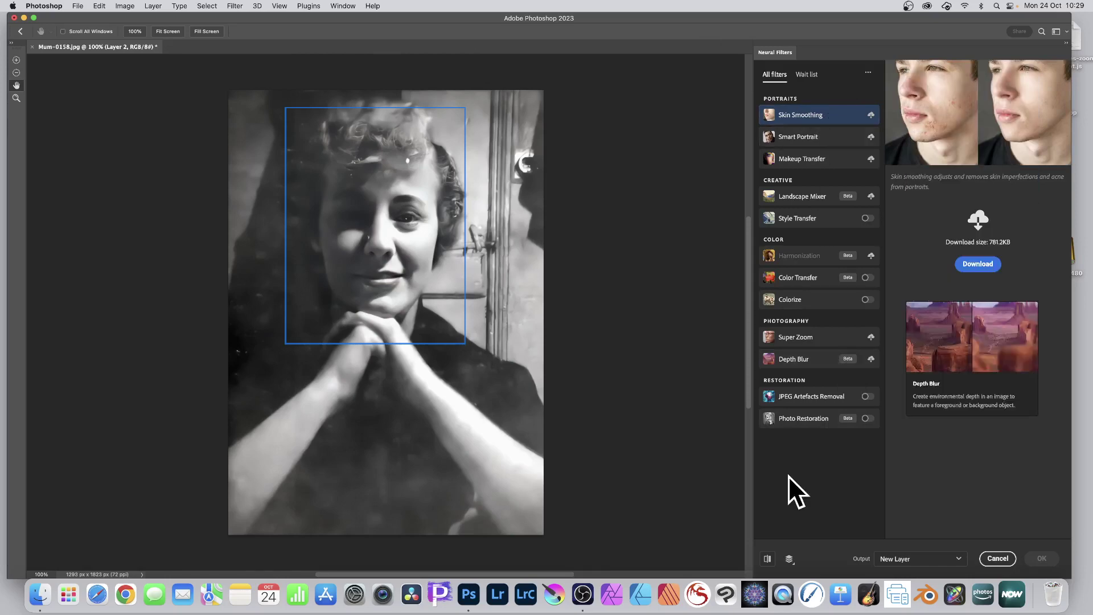
{"action": "left_click", "coordinate": [773, 421]}
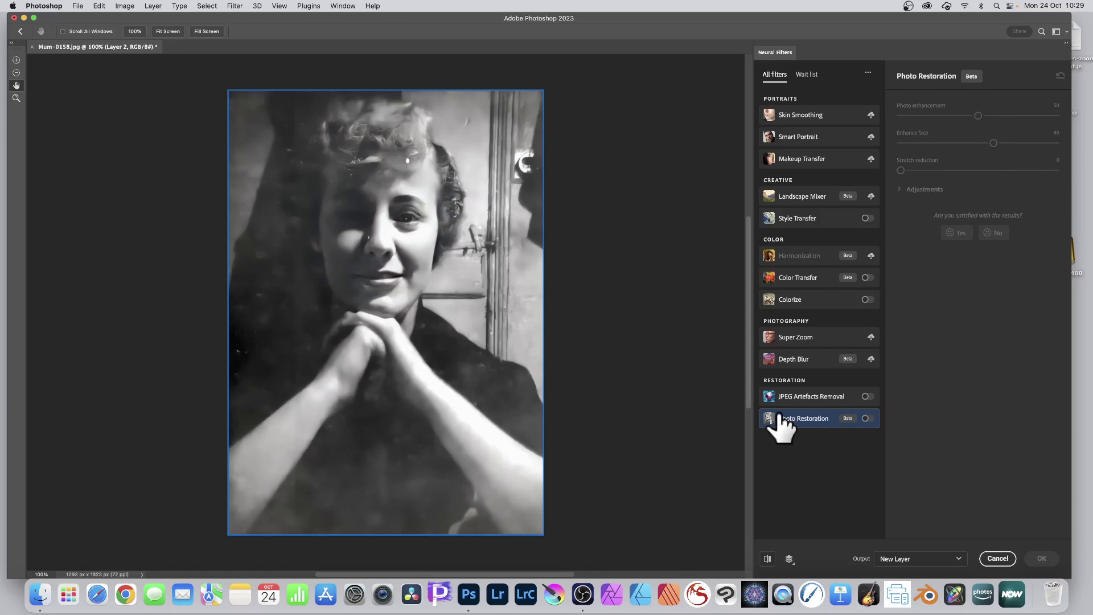
{"action": "left_click", "coordinate": [868, 419]}
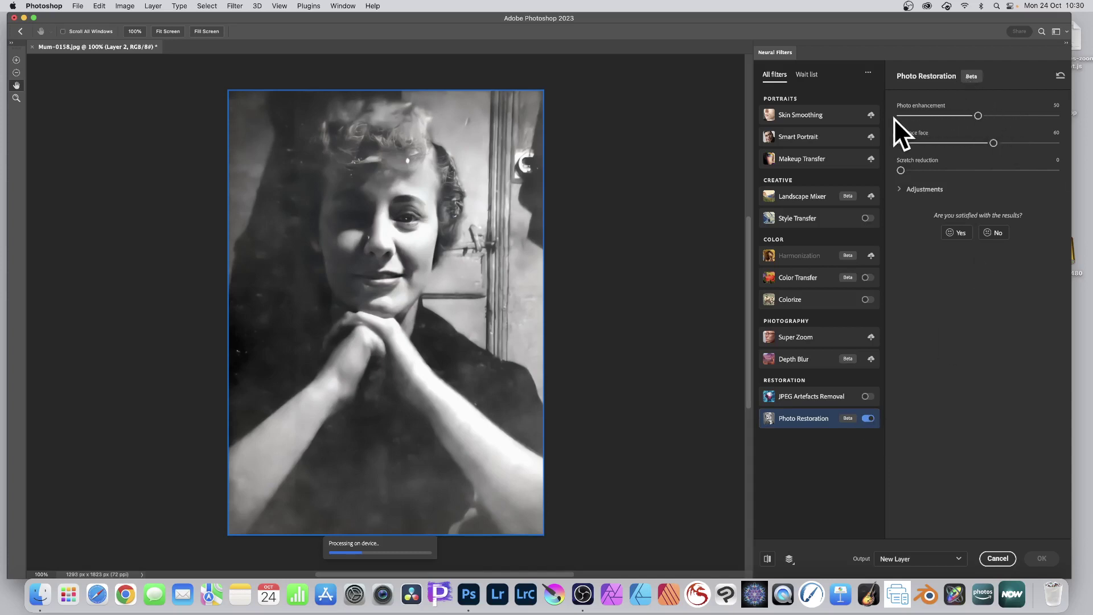
Set photo enhancement 74, noise reduction 8 and keep Output on New Layer for the second pass.
{"action": "left_click", "coordinate": [1015, 115]}
{"action": "left_click", "coordinate": [909, 193]}
{"action": "left_click_drag", "start_coordinate": [910, 216], "coordinate": [914, 216]}
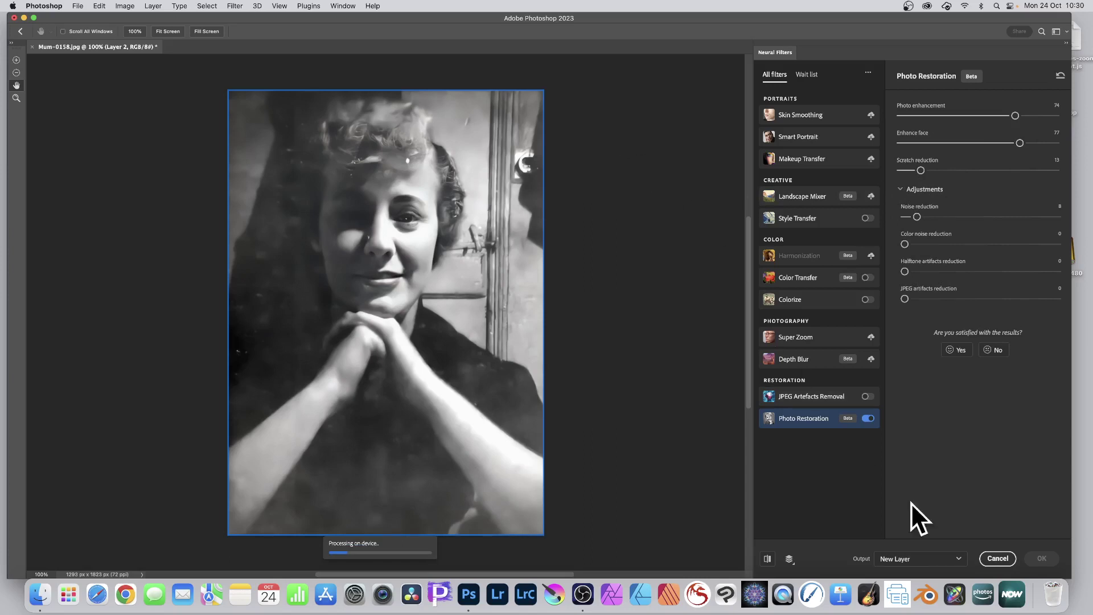
{"action": "left_click", "coordinate": [923, 559]}
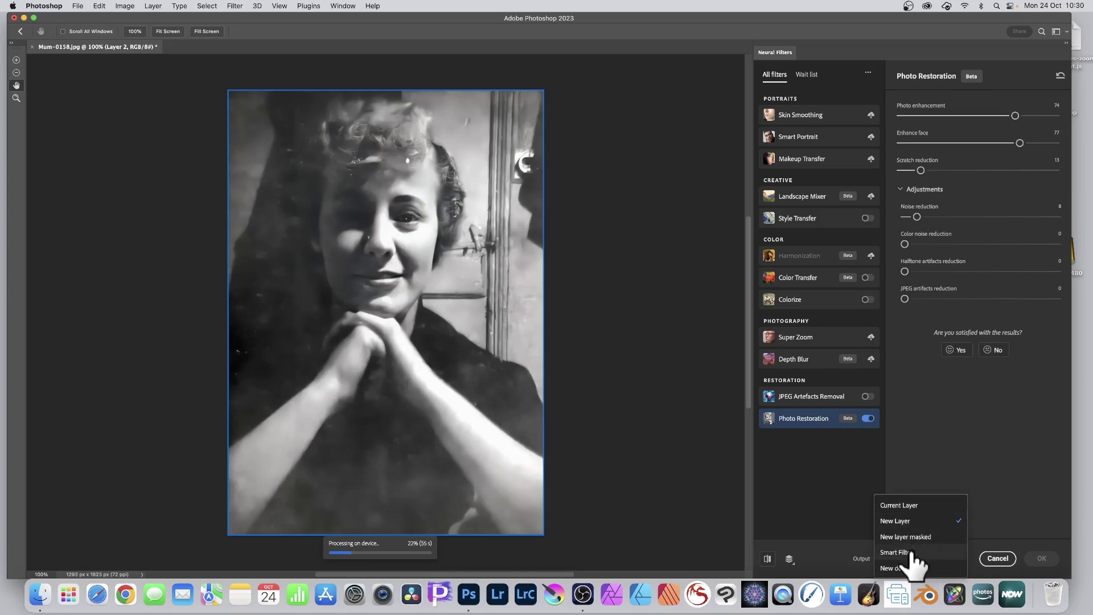
{"action": "left_click", "coordinate": [897, 523]}
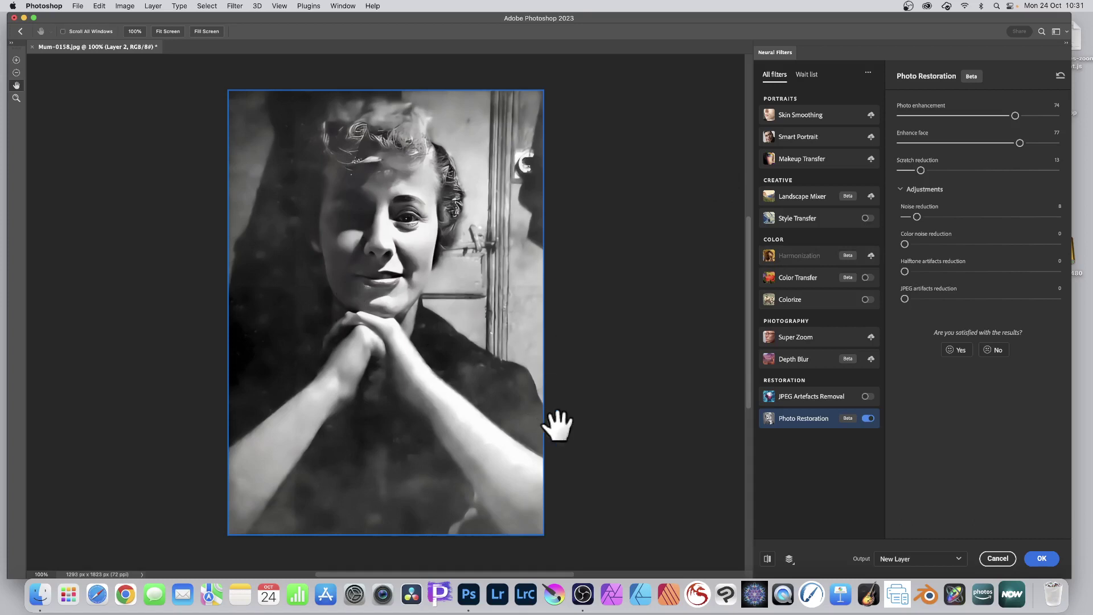
Apply the second pass as Layer 2, compare it against lower layers, then leave Layer 2 visible.
{"action": "left_click", "coordinate": [1044, 561]}
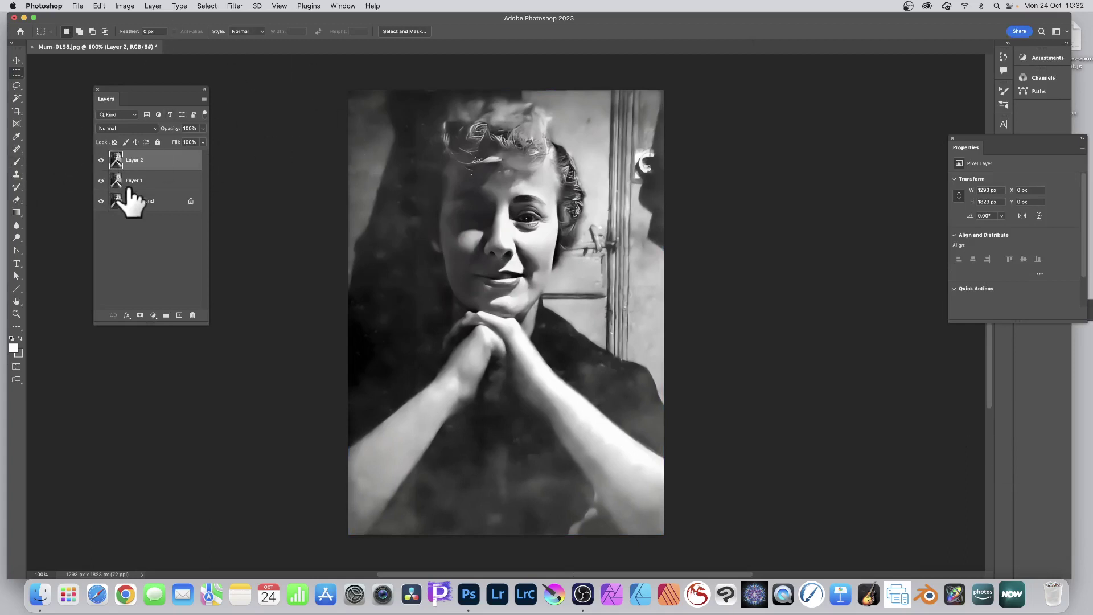
{"action": "left_click", "coordinate": [102, 159]}
{"action": "left_click", "coordinate": [101, 159]}
{"action": "left_click", "coordinate": [101, 180]}
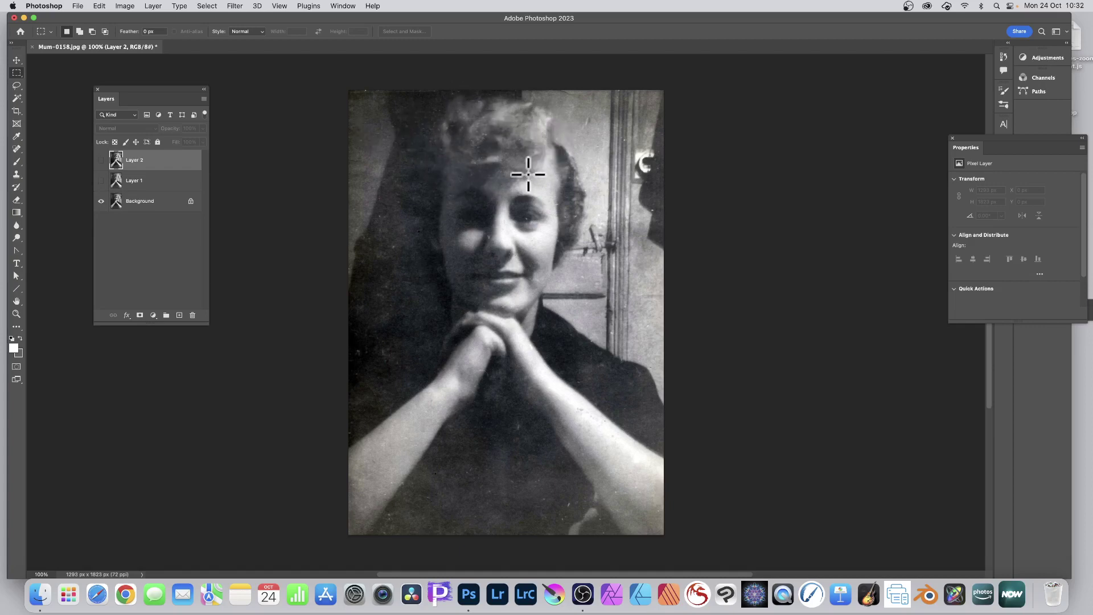
{"action": "left_click", "coordinate": [101, 180]}
{"action": "left_click", "coordinate": [101, 161]}
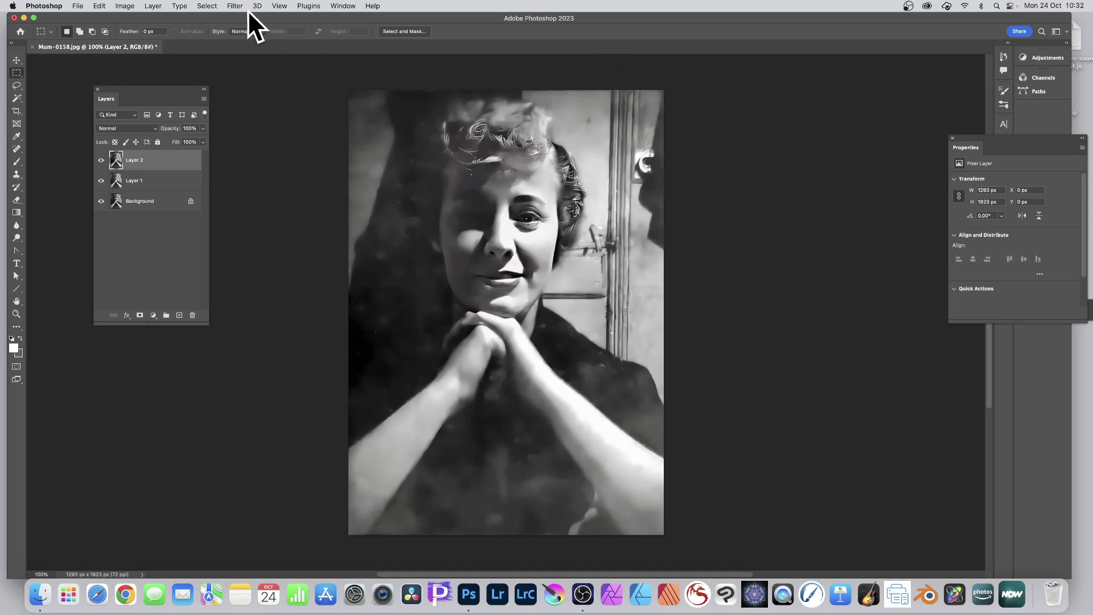
Reopen Neural Filters and enable Photo Restoration for a third pass.
{"action": "left_click", "coordinate": [234, 6]}
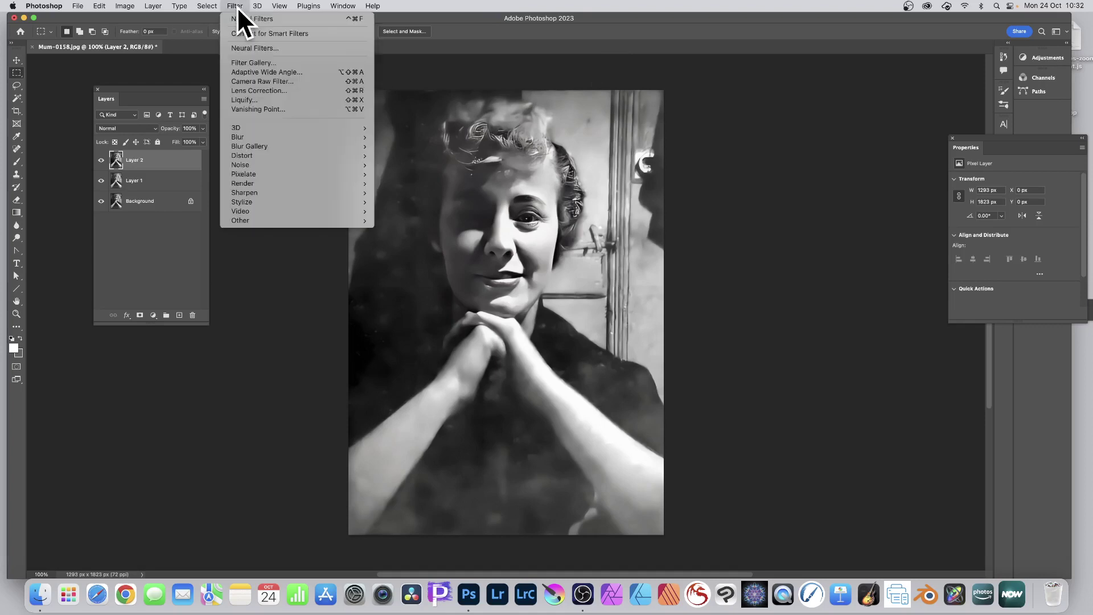
{"action": "left_click", "coordinate": [246, 49]}
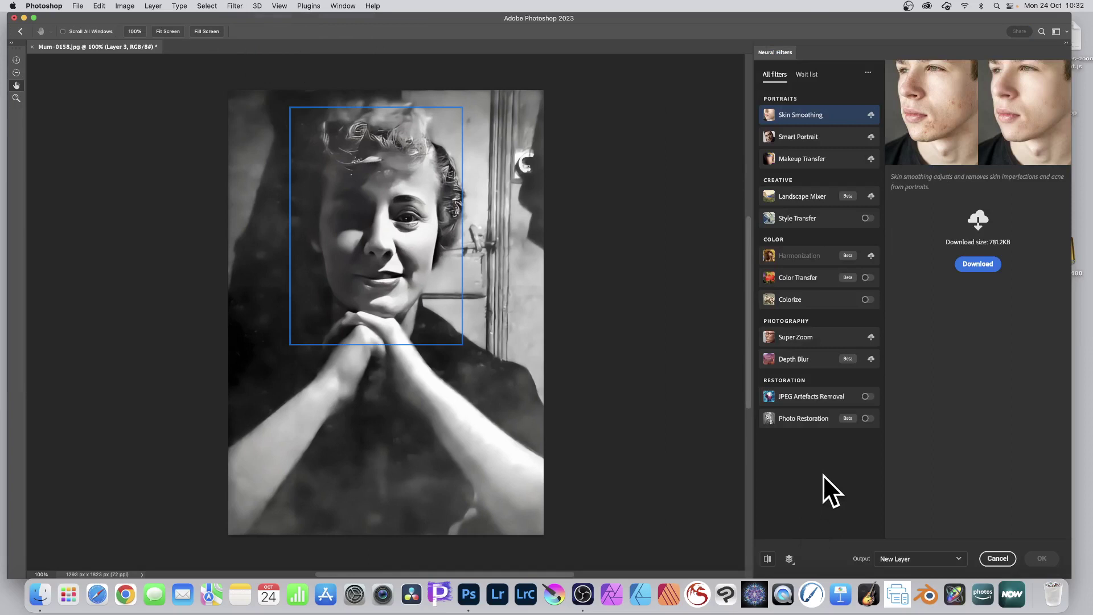
{"action": "left_click", "coordinate": [804, 420]}
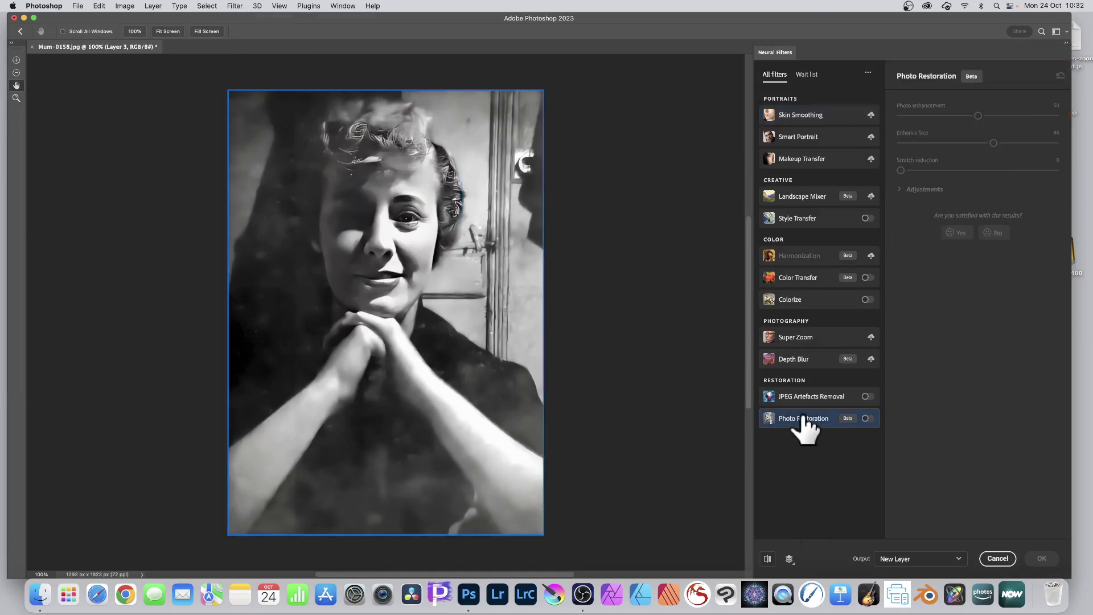
{"action": "left_click", "coordinate": [867, 419]}
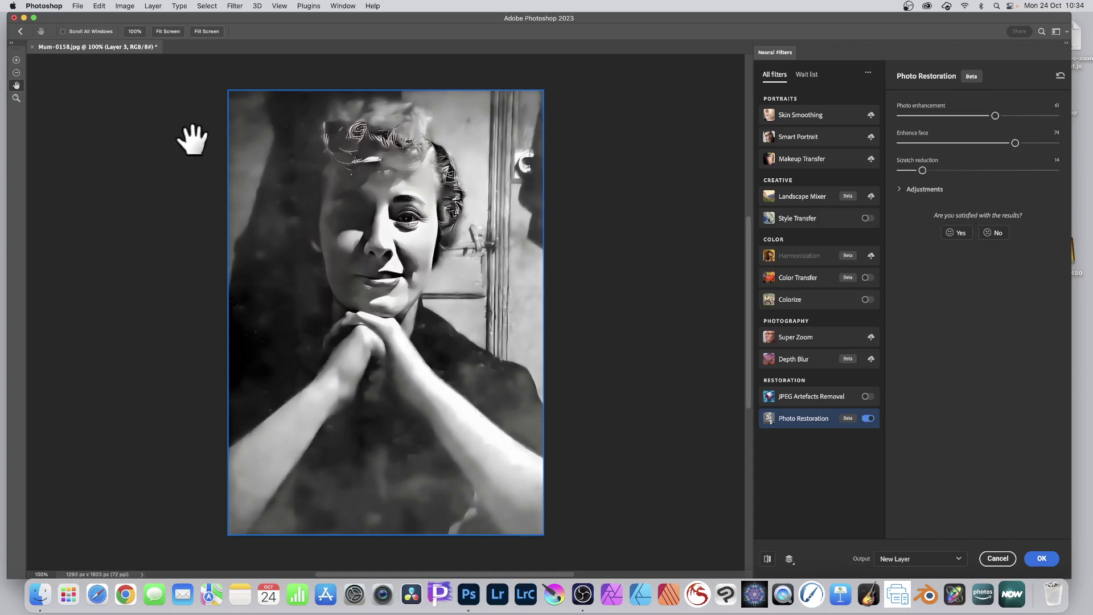
{"action": "scroll", "coordinate": [193, 139], "scroll_direction": "right", "scroll_amount": 2}
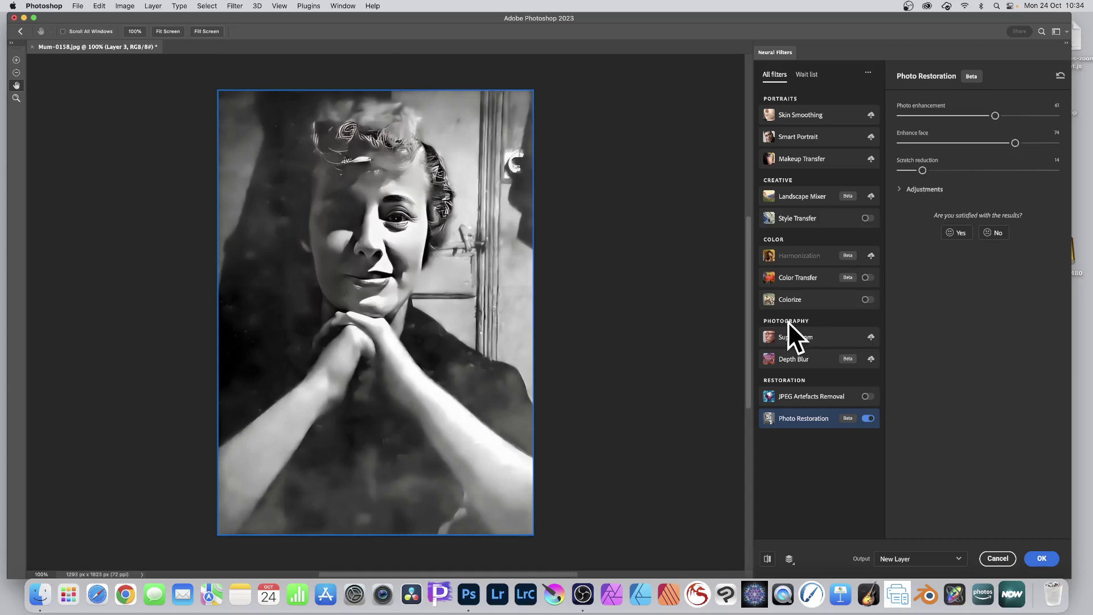
Apply the third pass as Layer 3, compare against Layers 2, 1 and Background, ending with all visible.
{"action": "left_click", "coordinate": [1044, 560]}
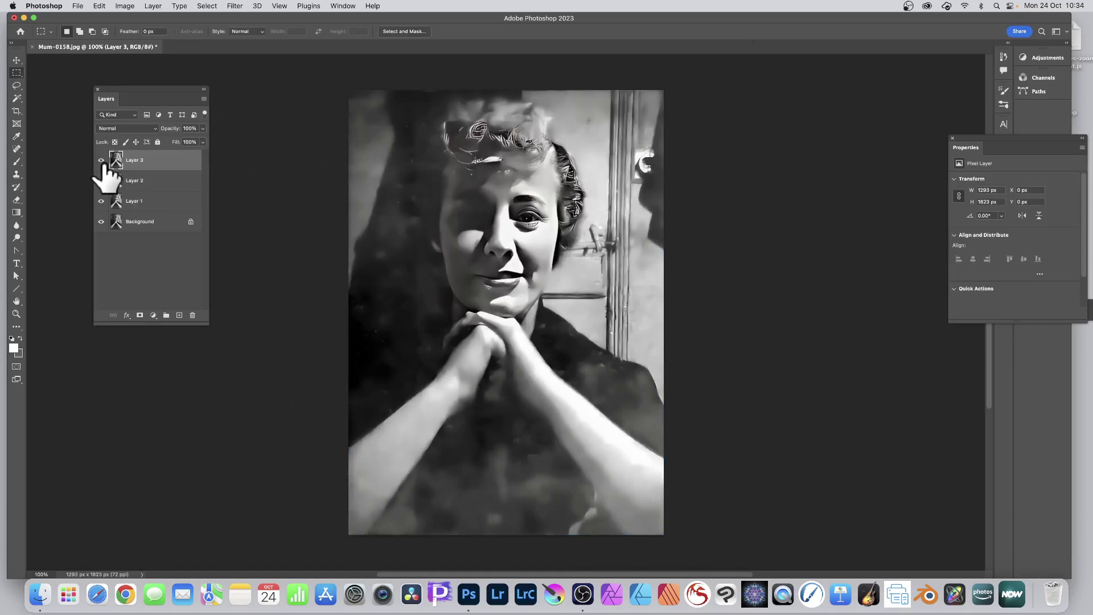
{"action": "left_click_drag", "start_coordinate": [101, 160], "coordinate": [100, 201]}
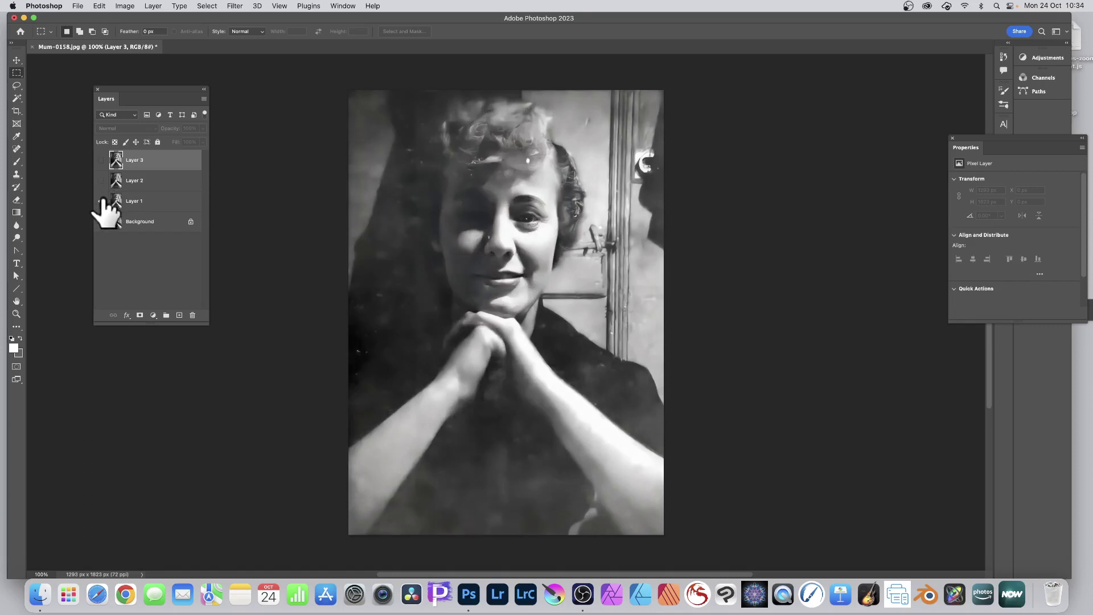
{"action": "left_click", "coordinate": [102, 201]}
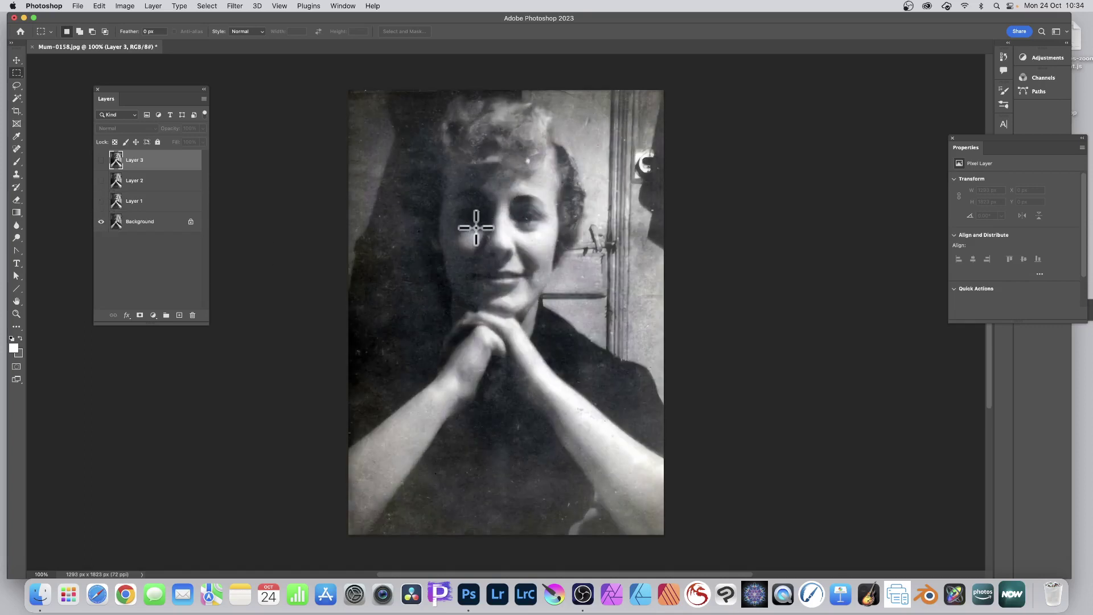
{"action": "left_click", "coordinate": [101, 201]}
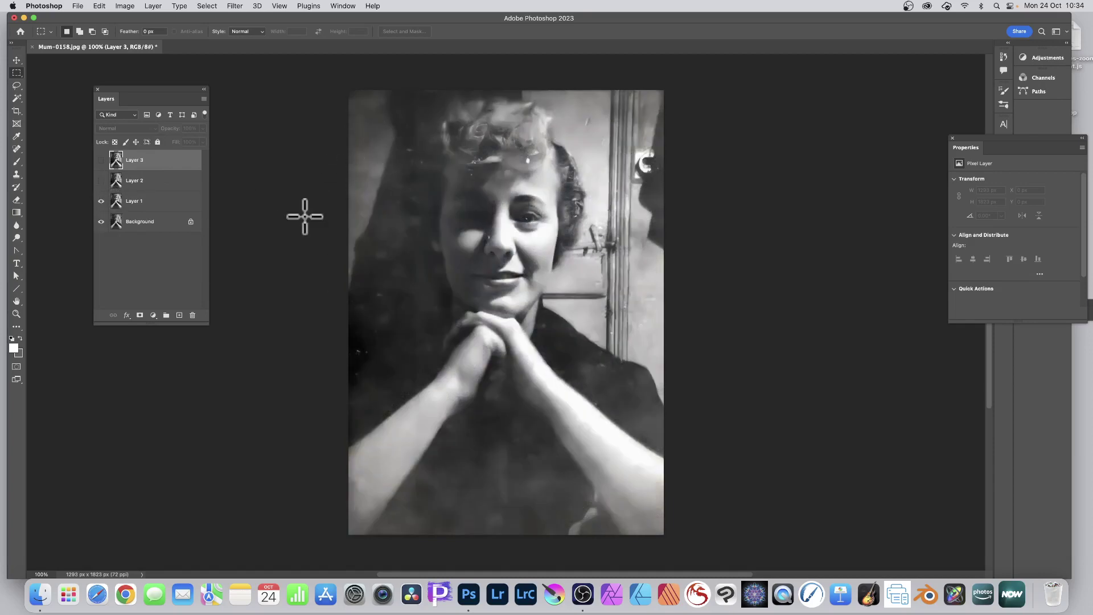
{"action": "left_click", "coordinate": [101, 181]}
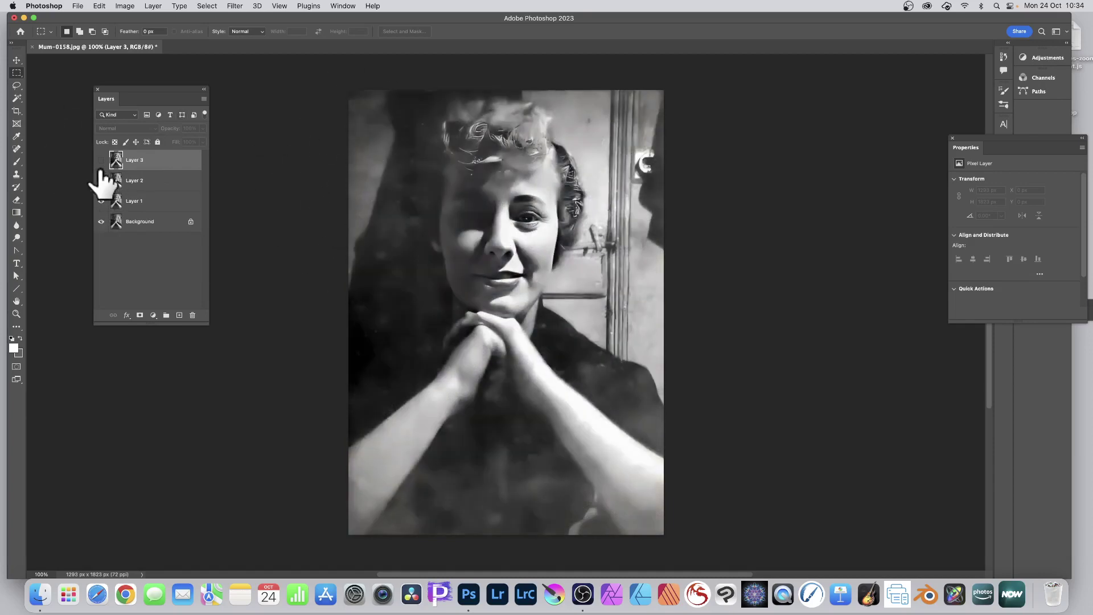
{"action": "left_click", "coordinate": [101, 160]}
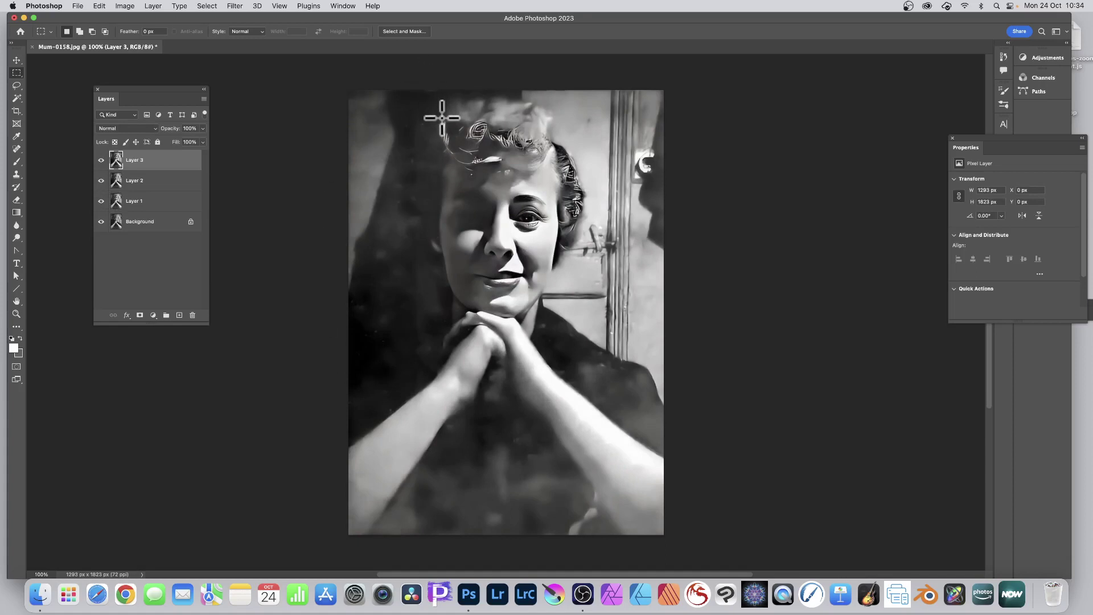
Reopen Neural Filters, enable Colorize and compare the colorized result with the black-and-white portrait.
{"action": "left_click", "coordinate": [236, 5]}
{"action": "left_click", "coordinate": [245, 47]}
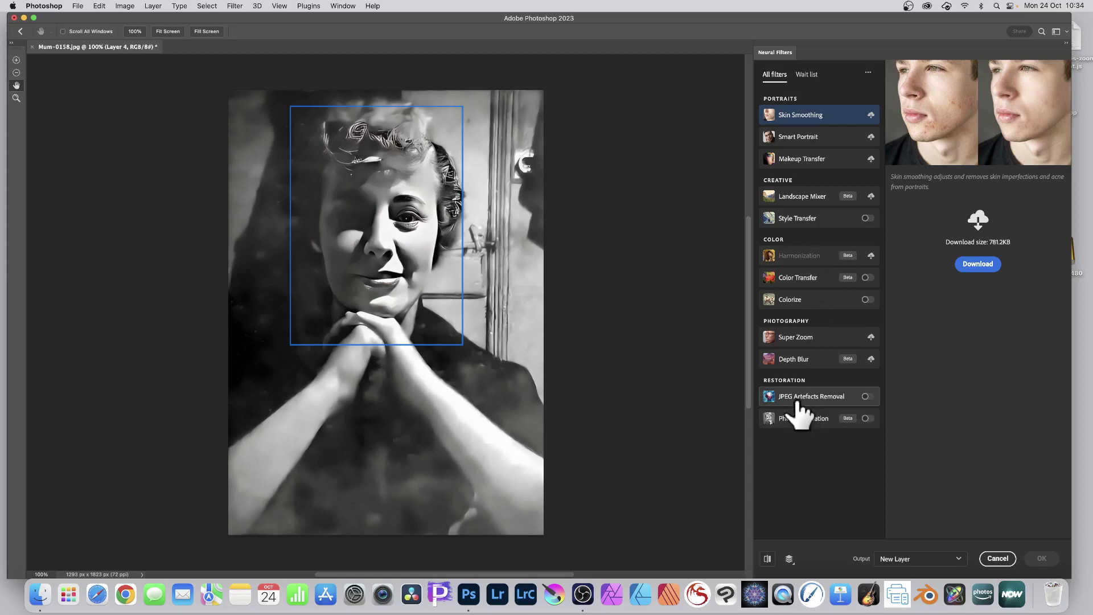
{"action": "mouse_move", "coordinate": [811, 396]}
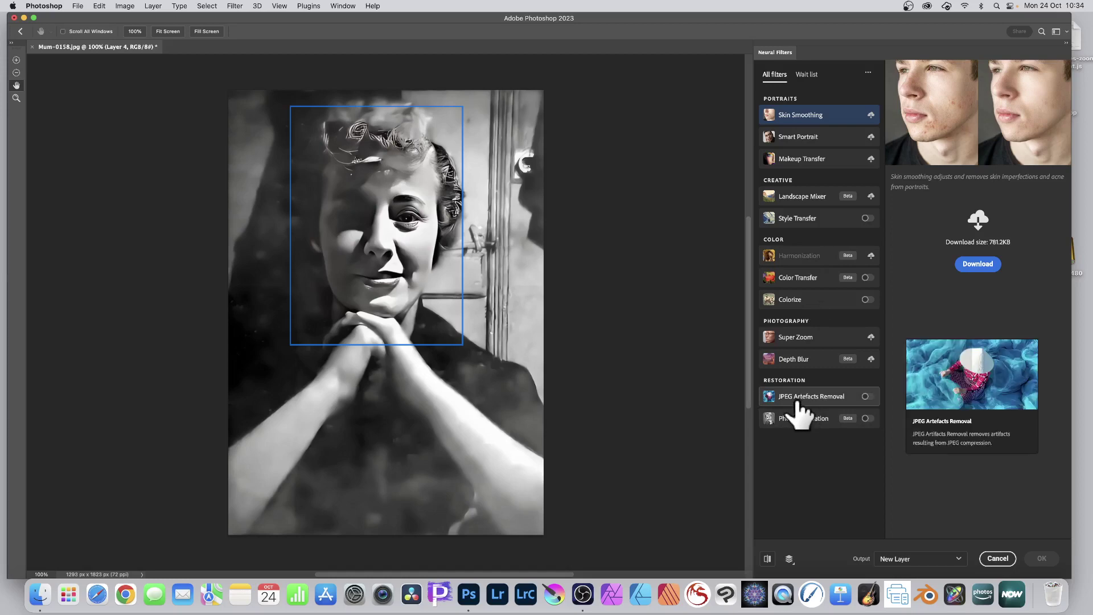
{"action": "mouse_move", "coordinate": [790, 299]}
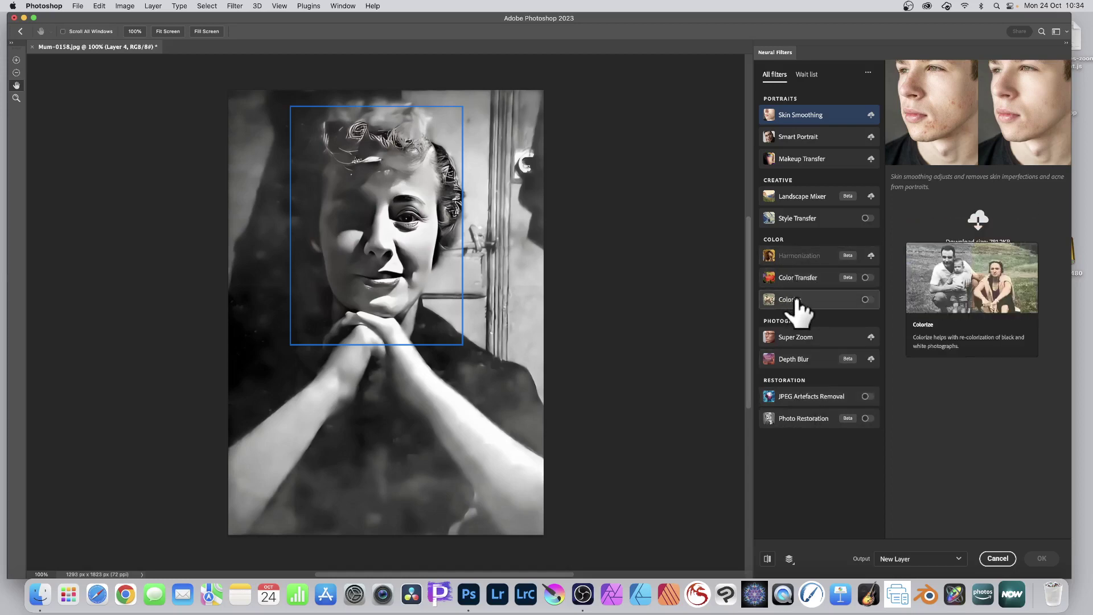
{"action": "left_click", "coordinate": [799, 301]}
{"action": "left_click", "coordinate": [868, 300]}
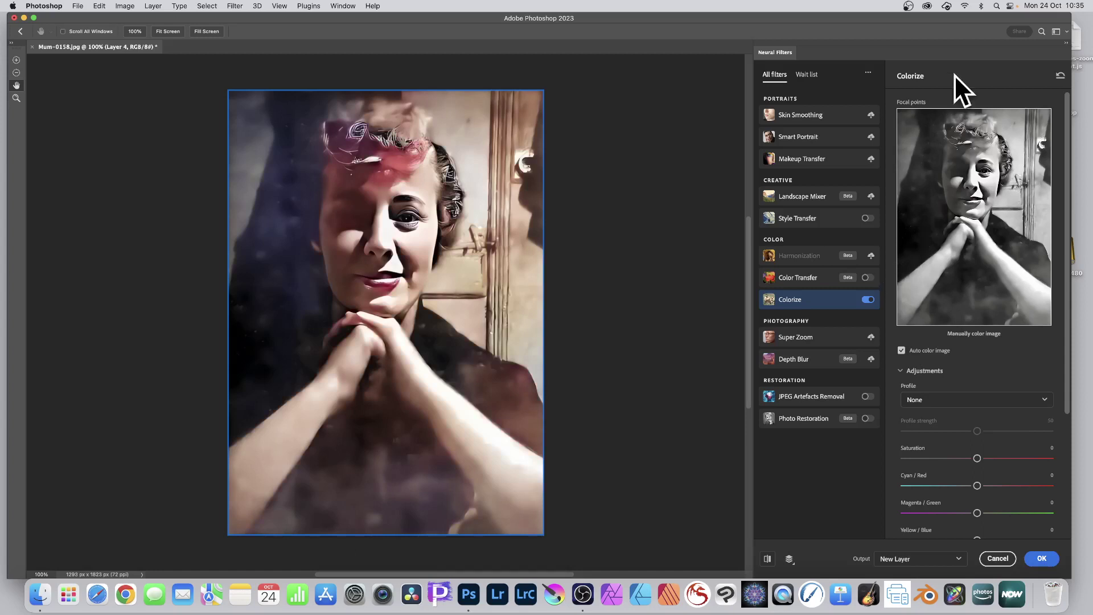
{"action": "scroll", "coordinate": [973, 344], "scroll_direction": "down", "scroll_amount": 2}
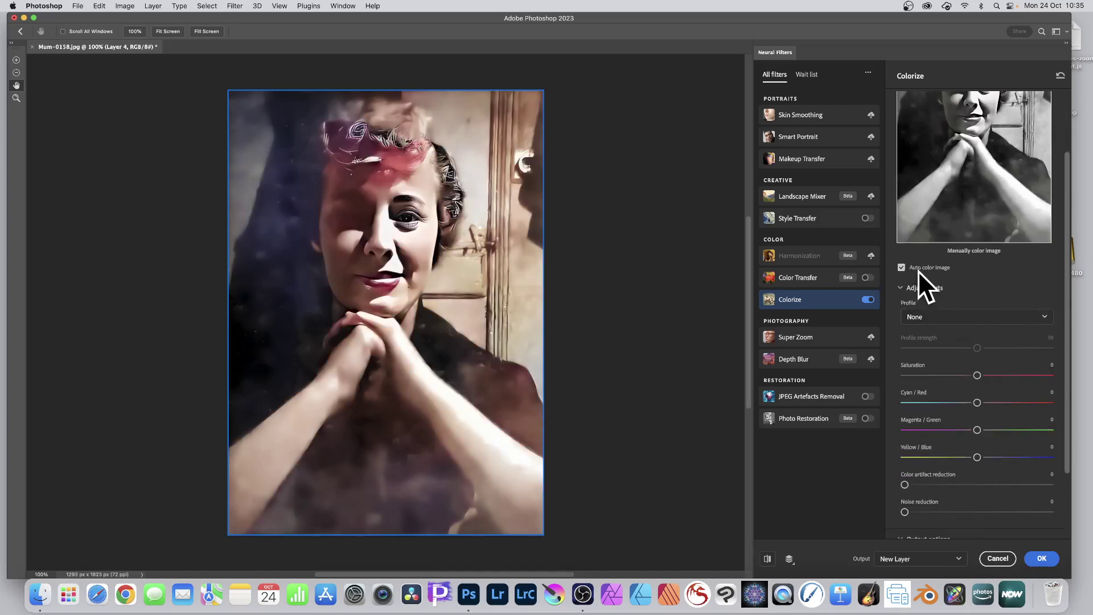
{"action": "scroll", "coordinate": [904, 271], "scroll_direction": "up", "scroll_amount": 1}
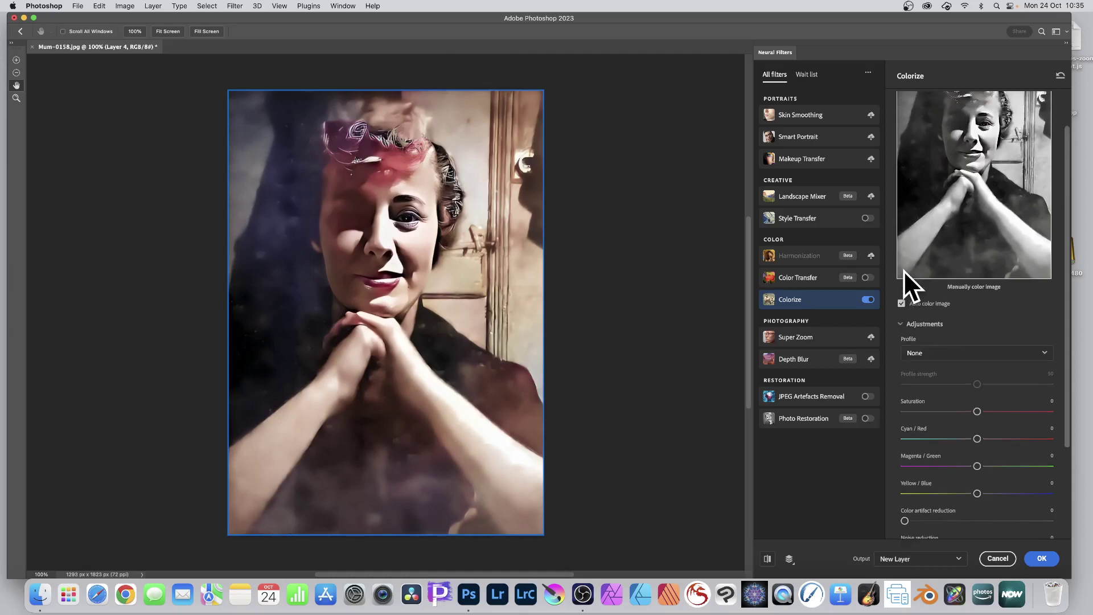
{"action": "left_click", "coordinate": [903, 304]}
Toggle Auto color image off and on, leave Cyan/Red at +4 toward red and Saturation at 0.
{"action": "left_click", "coordinate": [902, 304]}
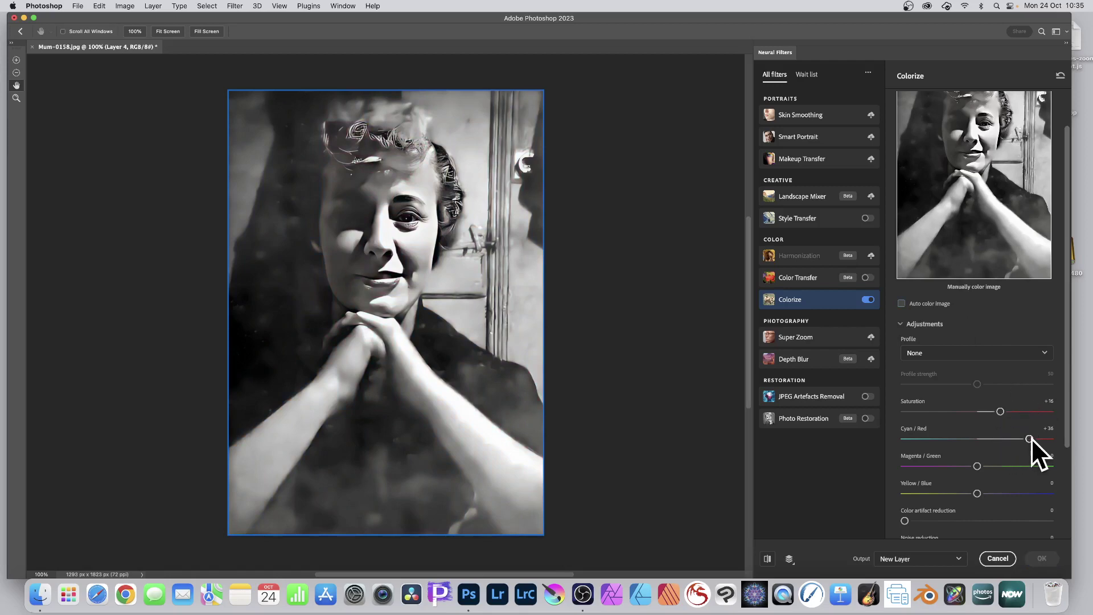
{"action": "left_click_drag", "start_coordinate": [1000, 438], "coordinate": [980, 439]}
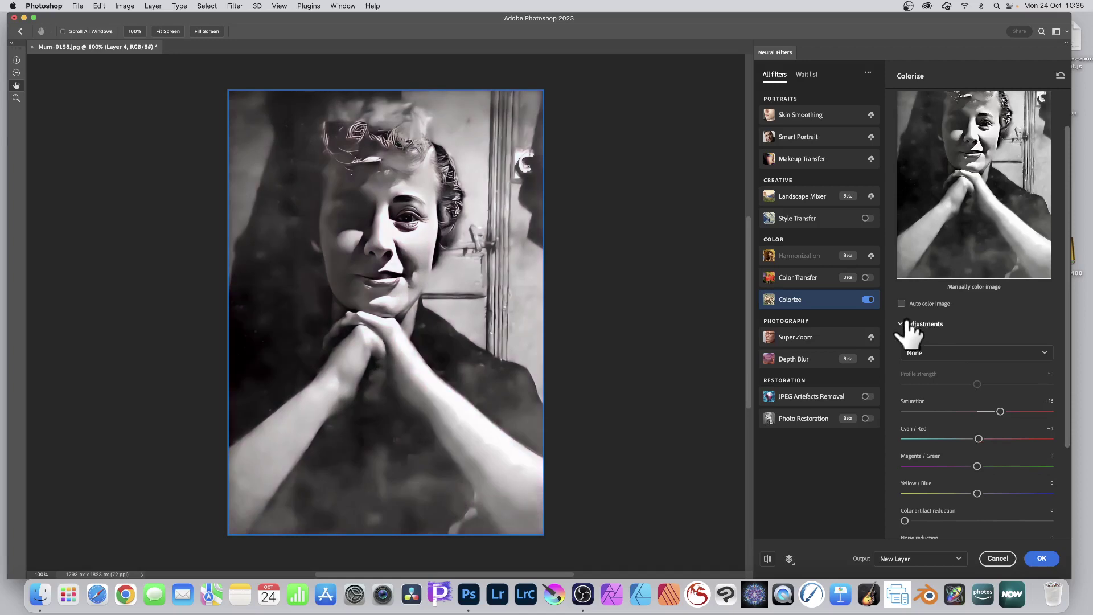
{"action": "left_click", "coordinate": [901, 303]}
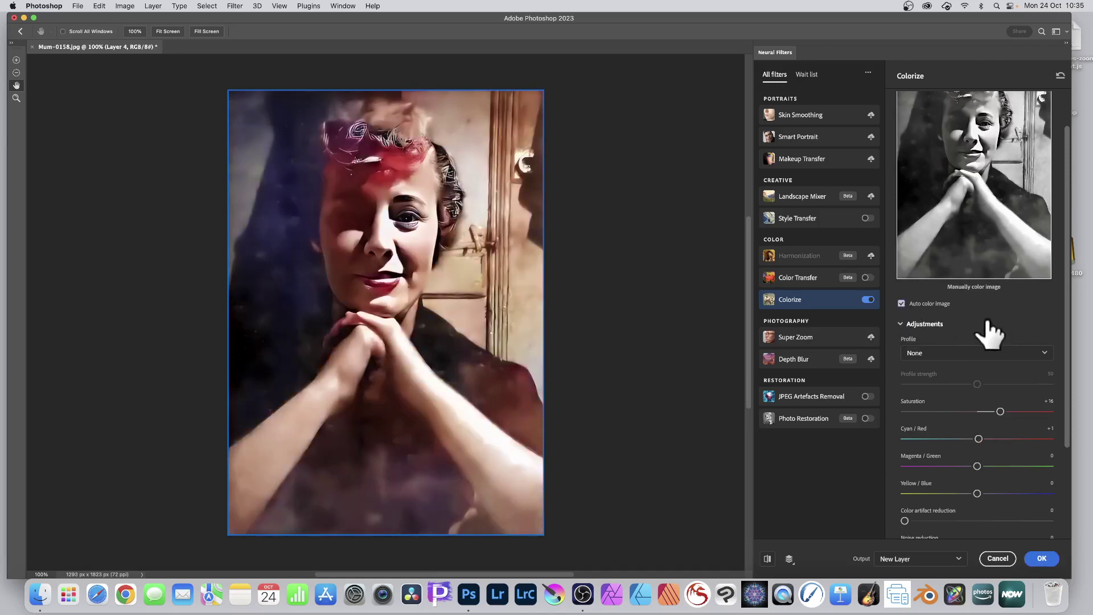
{"action": "left_click", "coordinate": [1001, 439]}
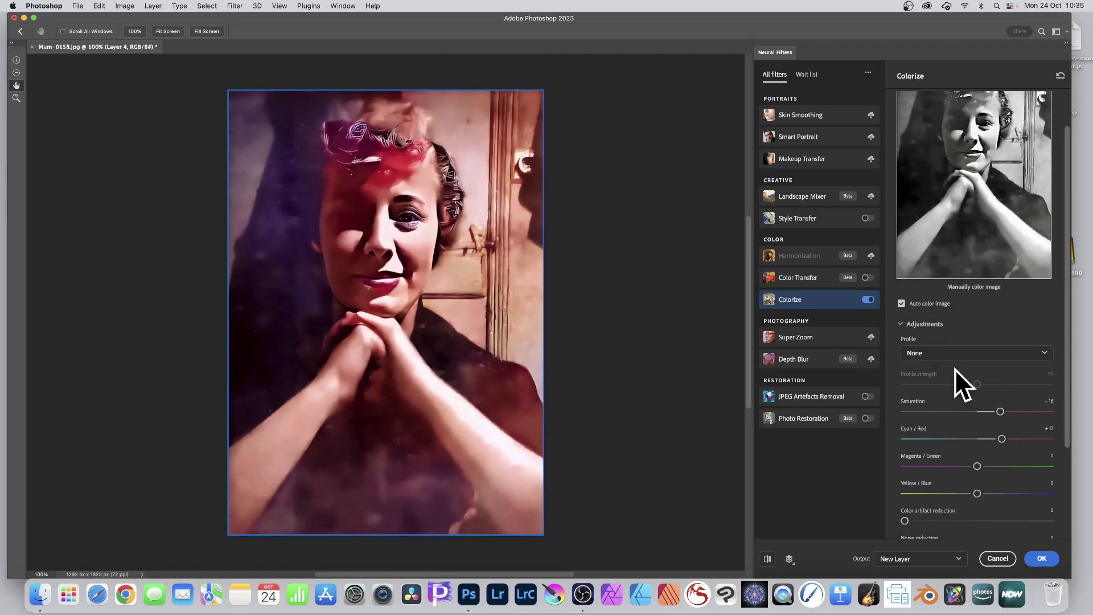
{"action": "left_click", "coordinate": [981, 412]}
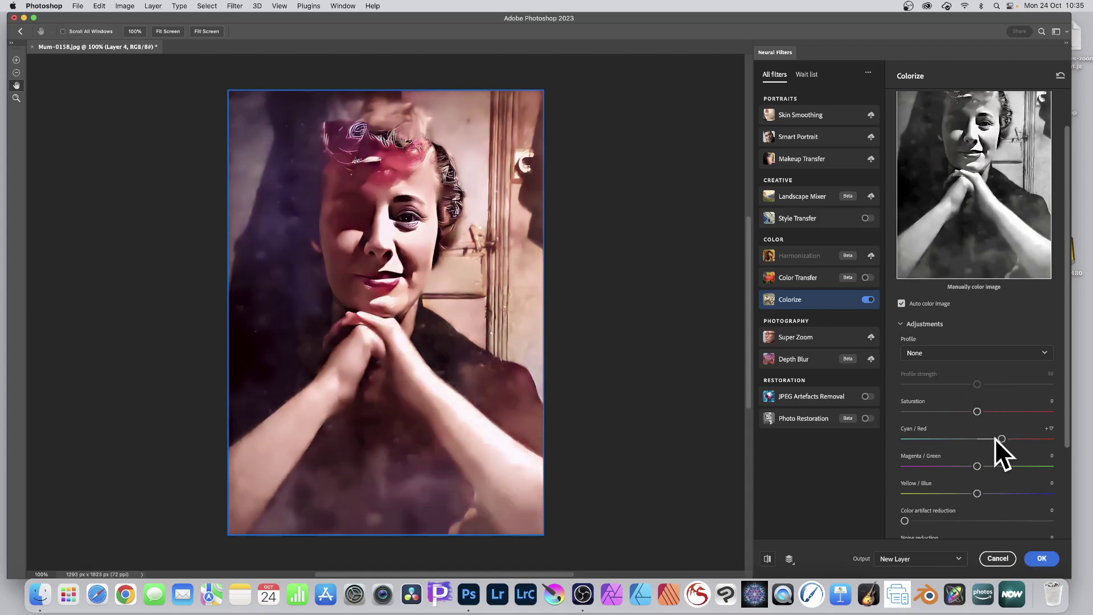
Browse colour profiles, trying Retro light yellow and landing on Retro bright at strength 50.
{"action": "left_click", "coordinate": [939, 362]}
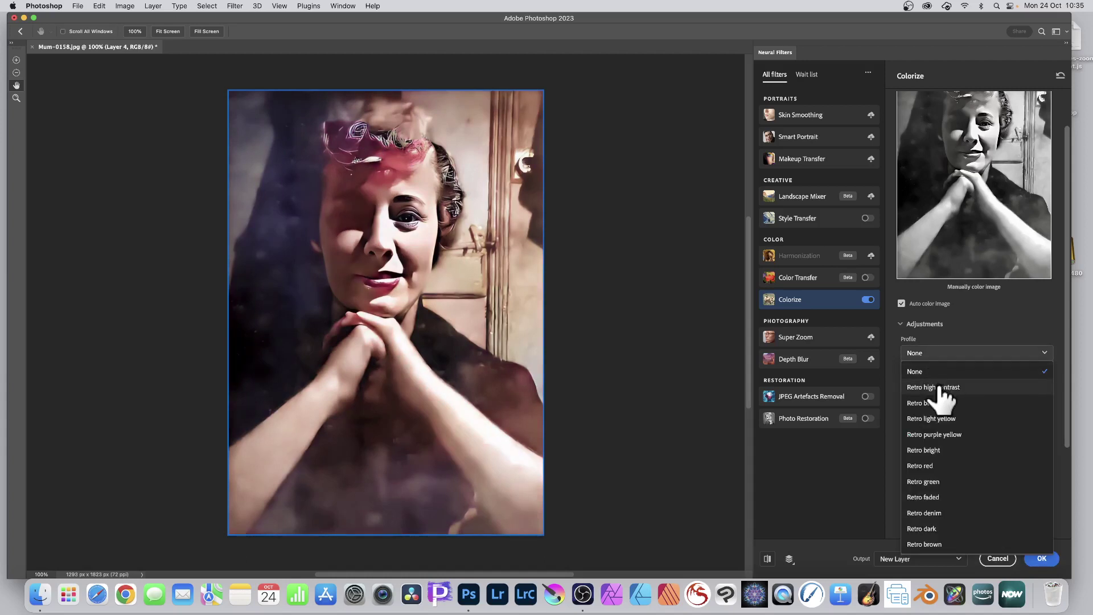
{"action": "left_click", "coordinate": [939, 384]}
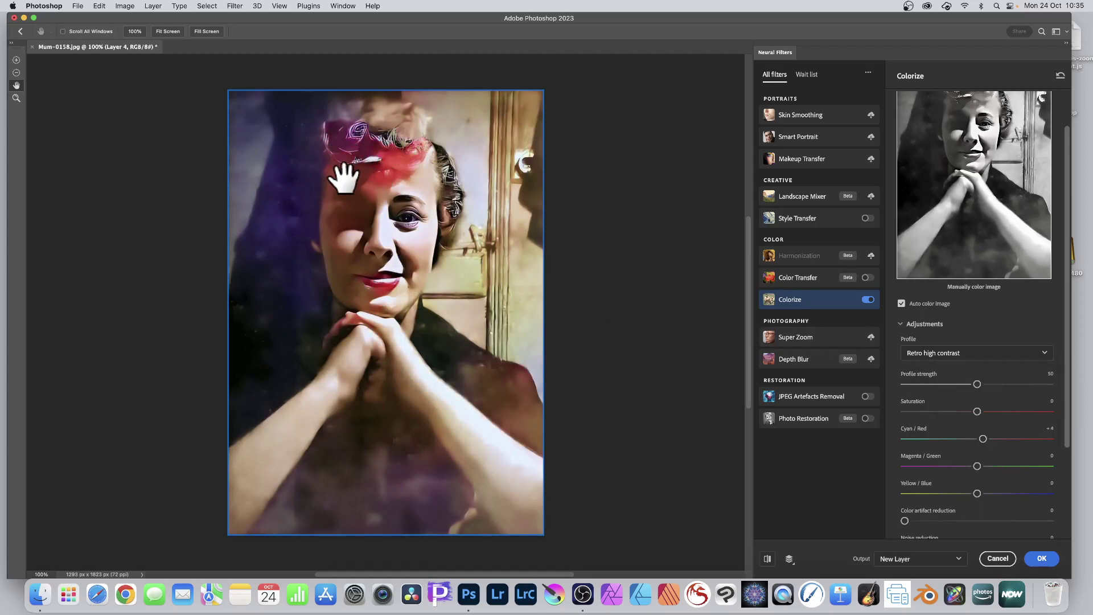
{"action": "left_click", "coordinate": [947, 356]}
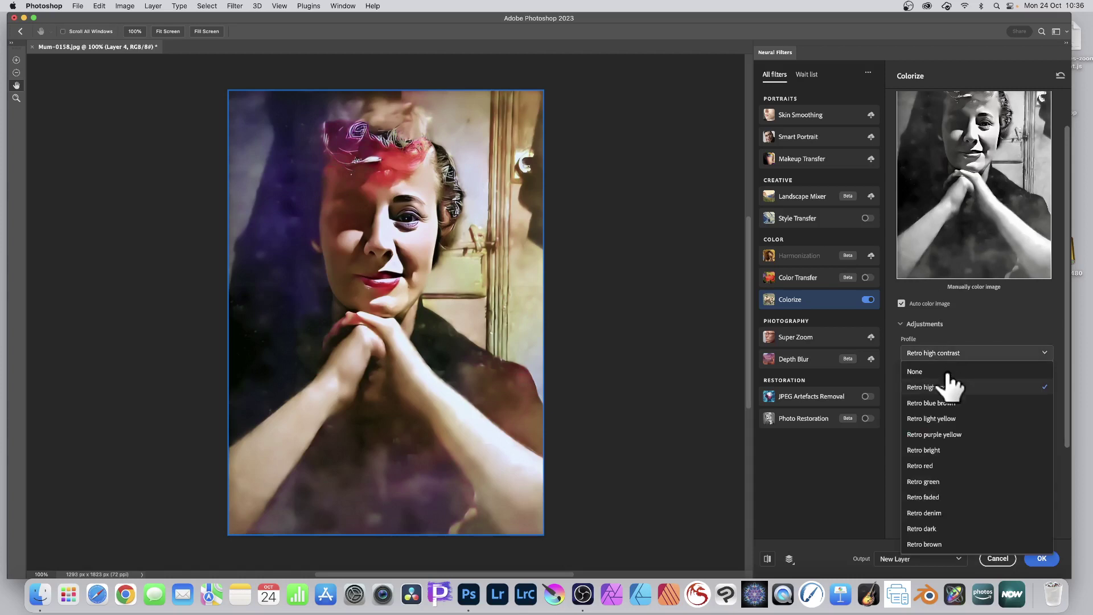
{"action": "left_click", "coordinate": [940, 419]}
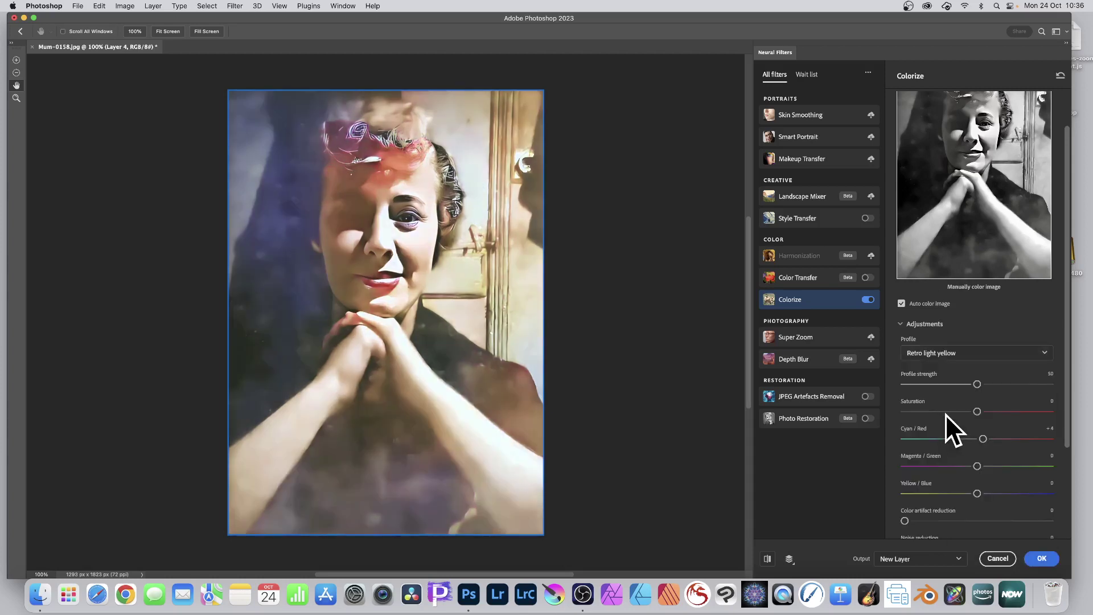
{"action": "left_click", "coordinate": [934, 354]}
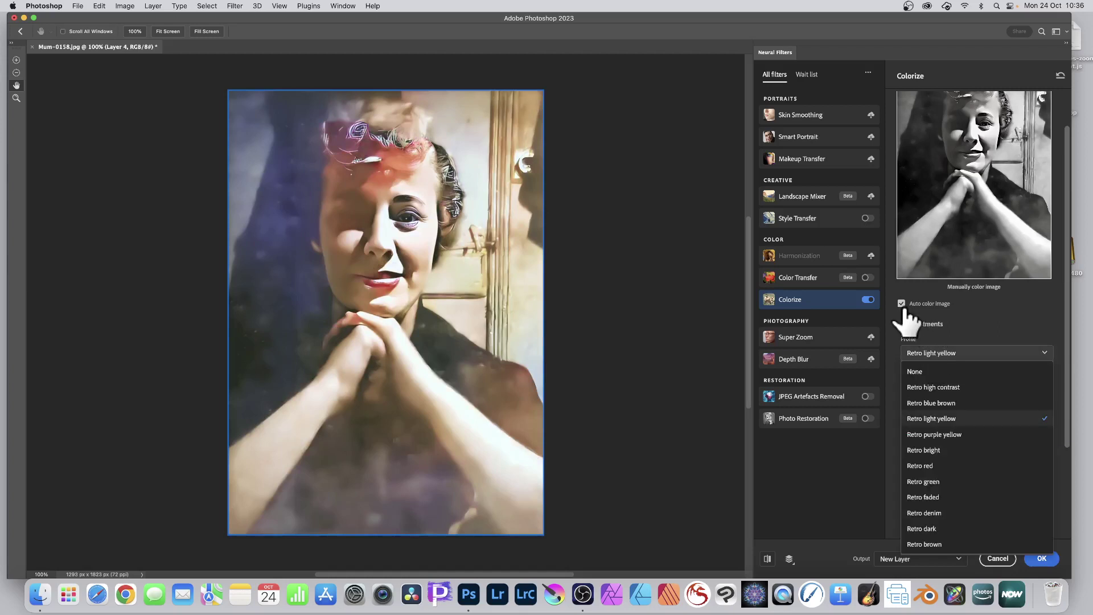
{"action": "left_click", "coordinate": [931, 450]}
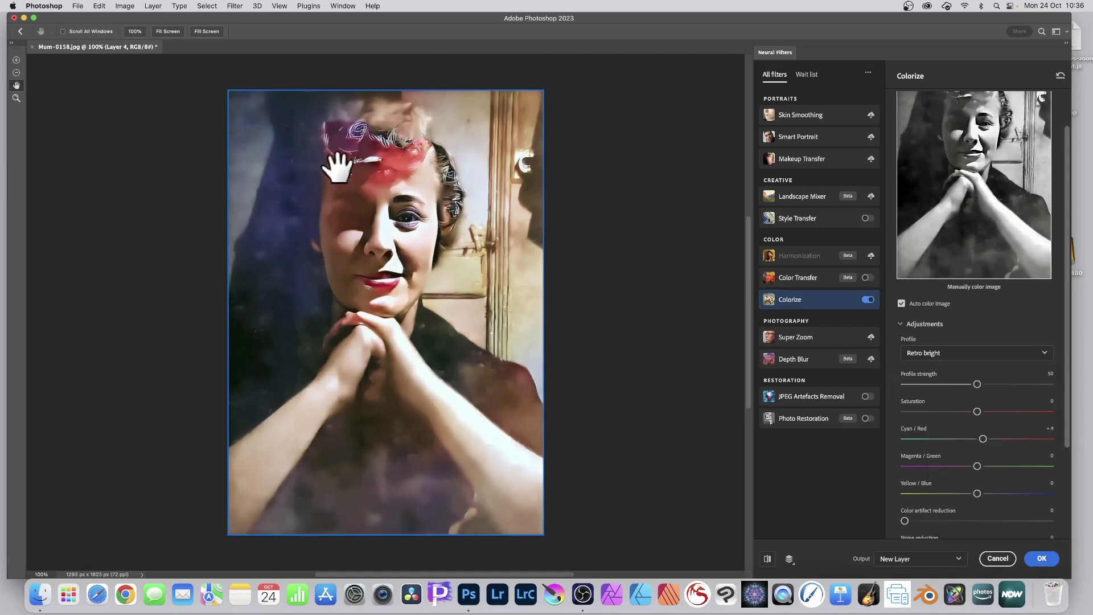
{"action": "scroll", "coordinate": [994, 404], "scroll_direction": "down", "scroll_amount": 3}
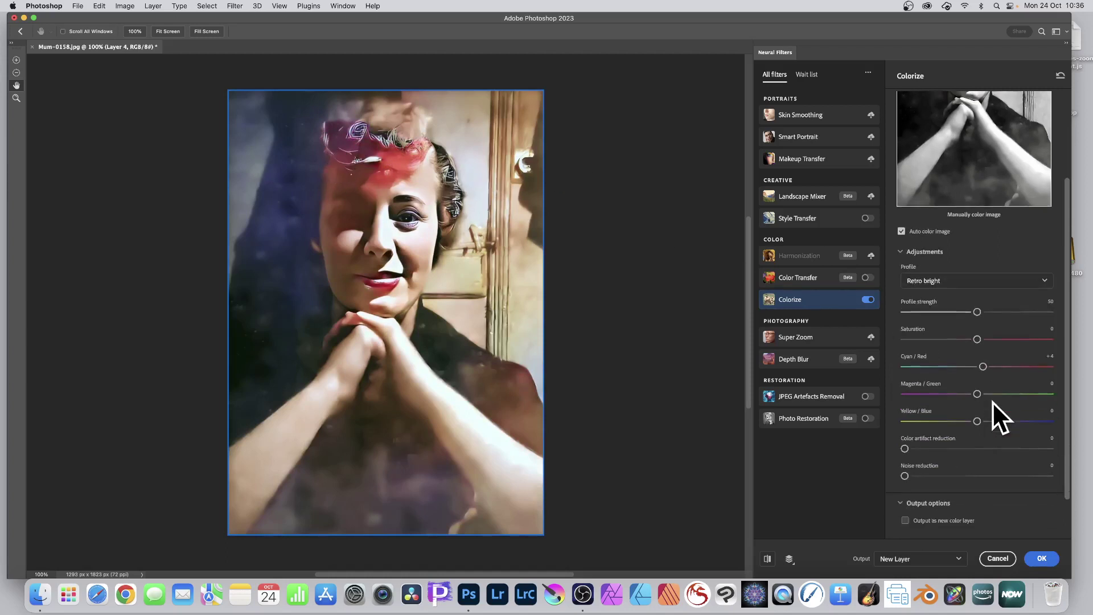
Raise Color artifact reduction to 28 and Noise reduction to 22.
{"action": "left_click", "coordinate": [946, 448]}
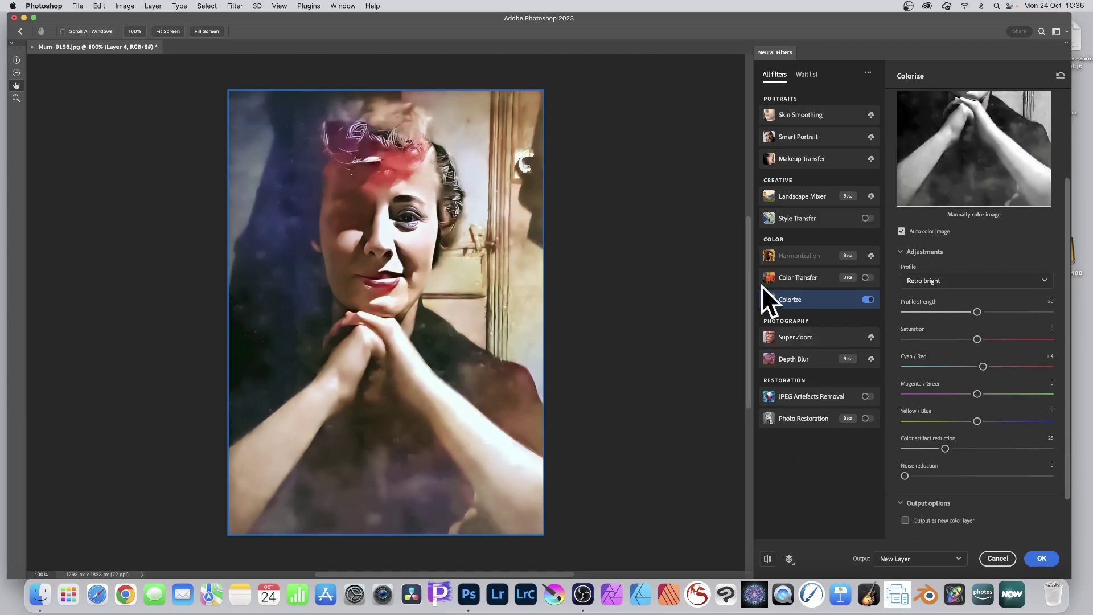
{"action": "left_click", "coordinate": [937, 476]}
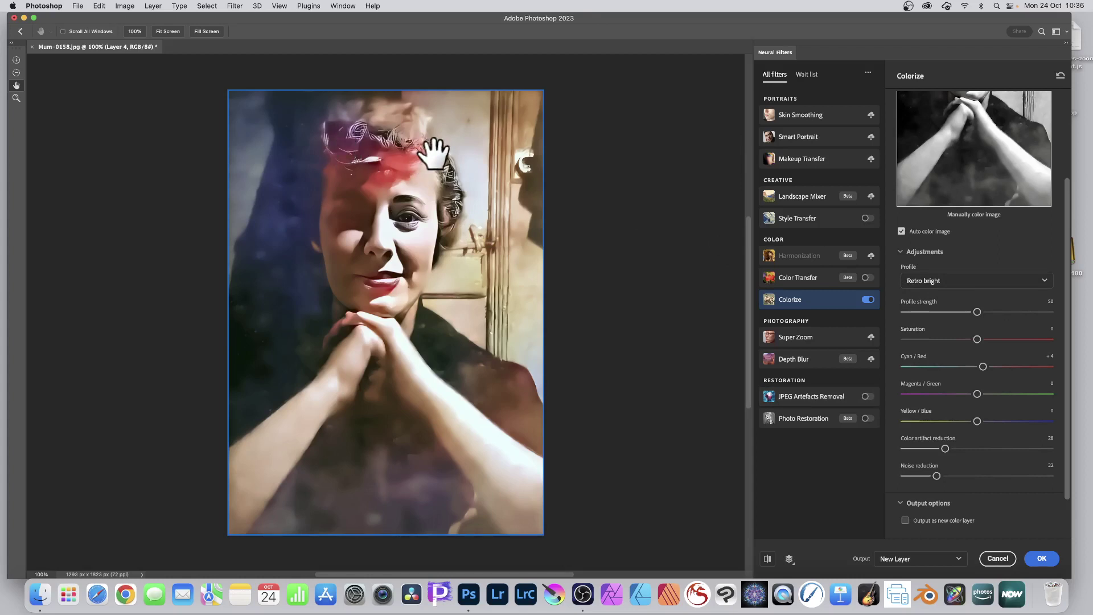
{"action": "scroll", "coordinate": [989, 305], "scroll_direction": "up", "scroll_amount": 5}
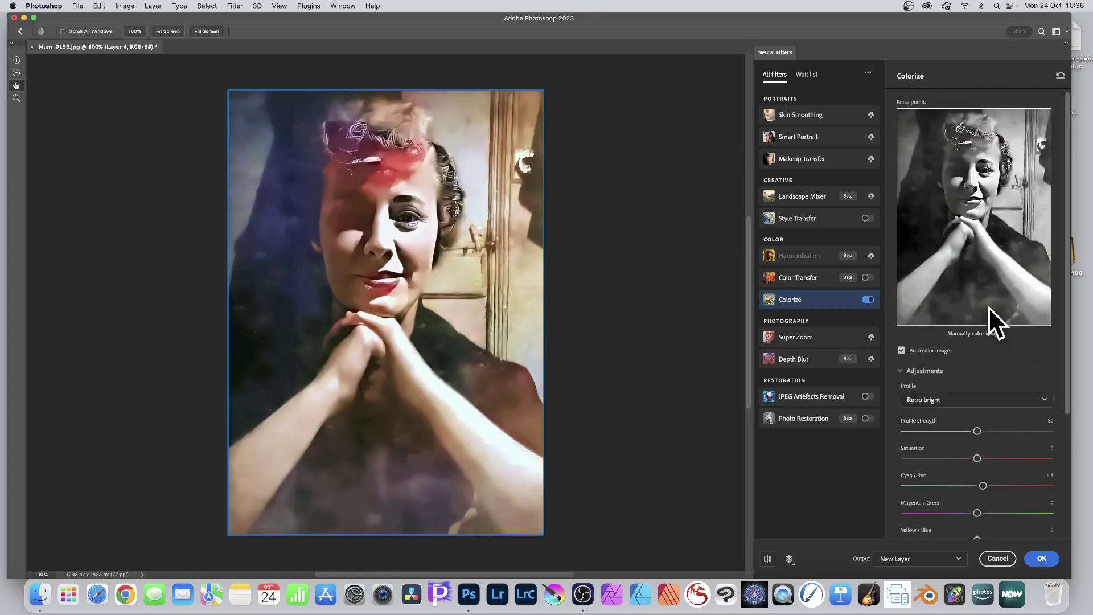
Try Retro green, Retro dark and Retro light yellow profiles, then choose Retro high contrast.
{"action": "left_click", "coordinate": [949, 401]}
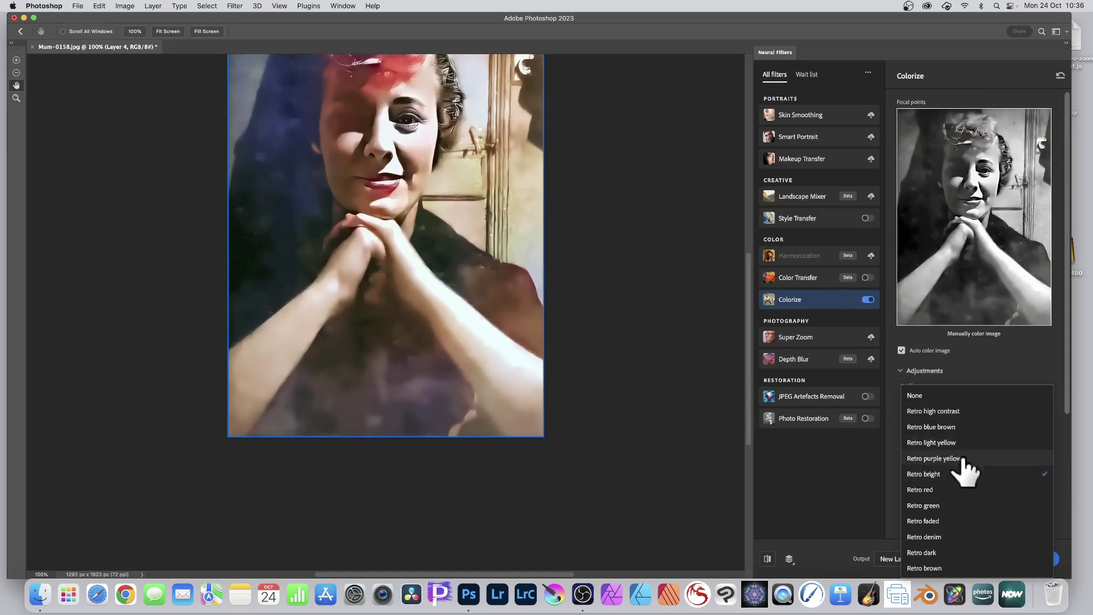
{"action": "left_click", "coordinate": [939, 509]}
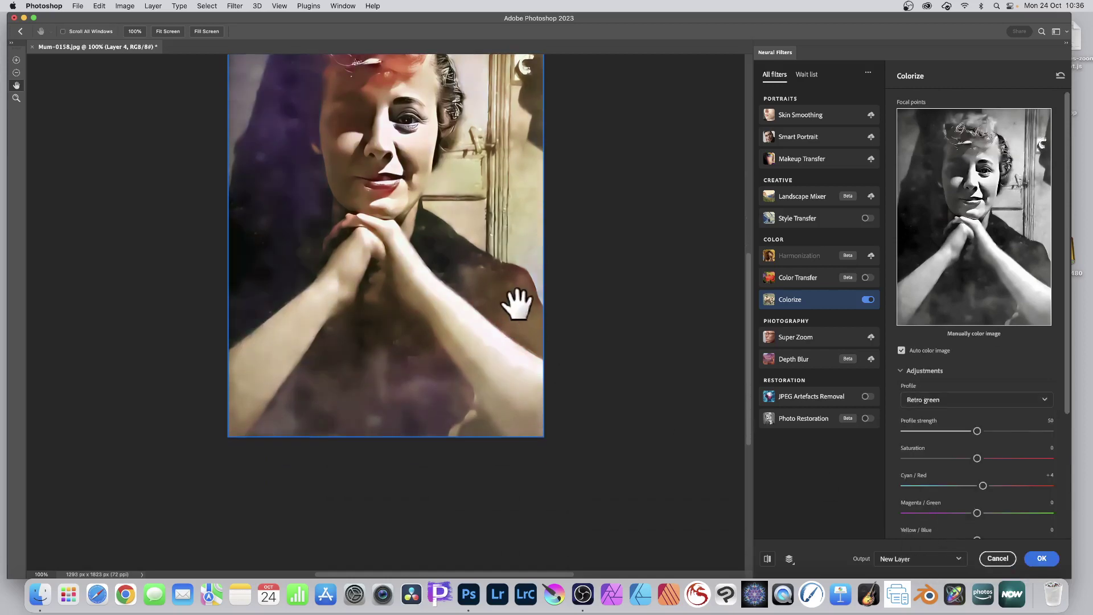
{"action": "scroll", "coordinate": [517, 303], "scroll_direction": "down", "scroll_amount": 3}
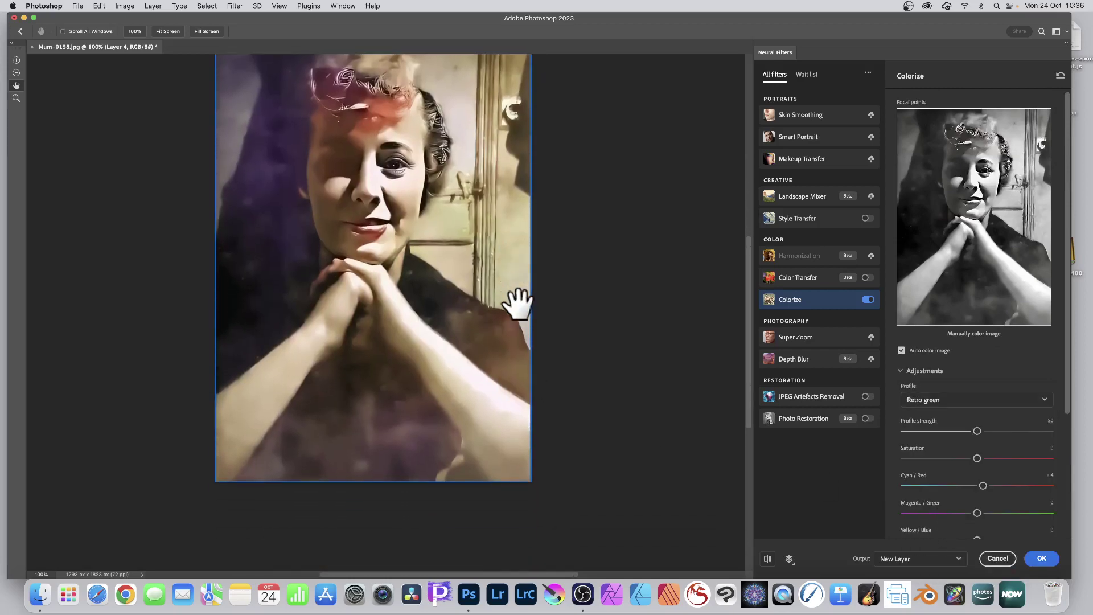
{"action": "left_click", "coordinate": [930, 399]}
{"action": "left_click", "coordinate": [932, 554]}
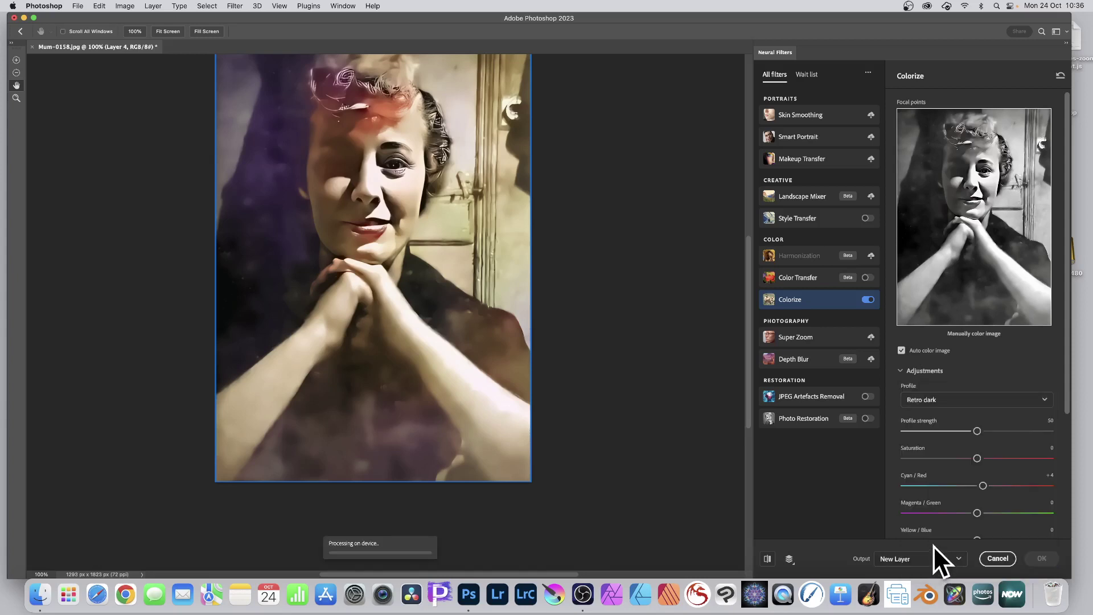
{"action": "left_click", "coordinate": [936, 400]}
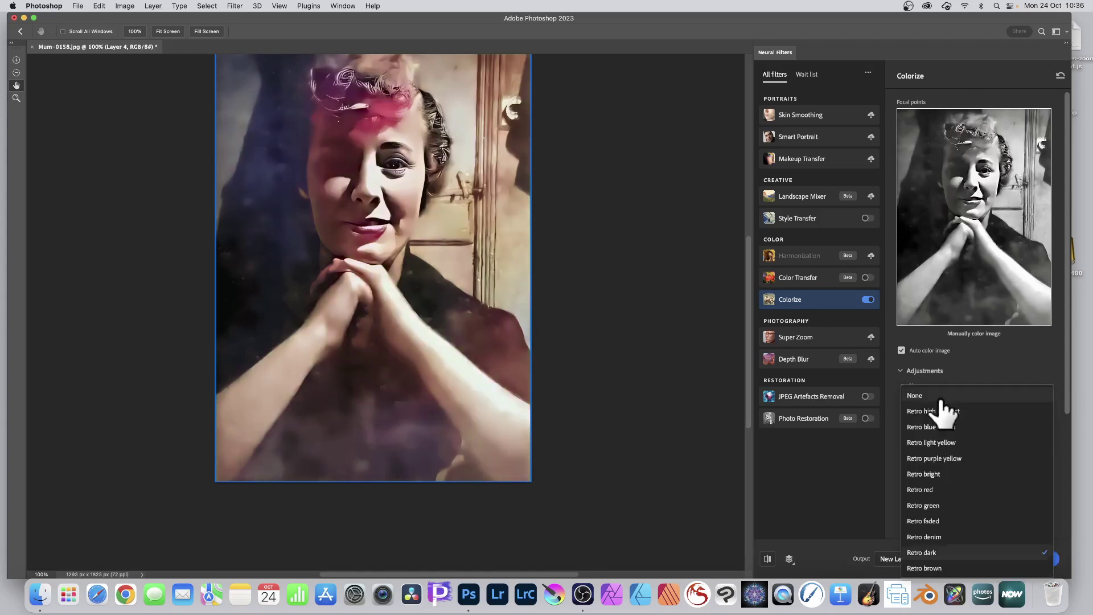
{"action": "left_click", "coordinate": [937, 443]}
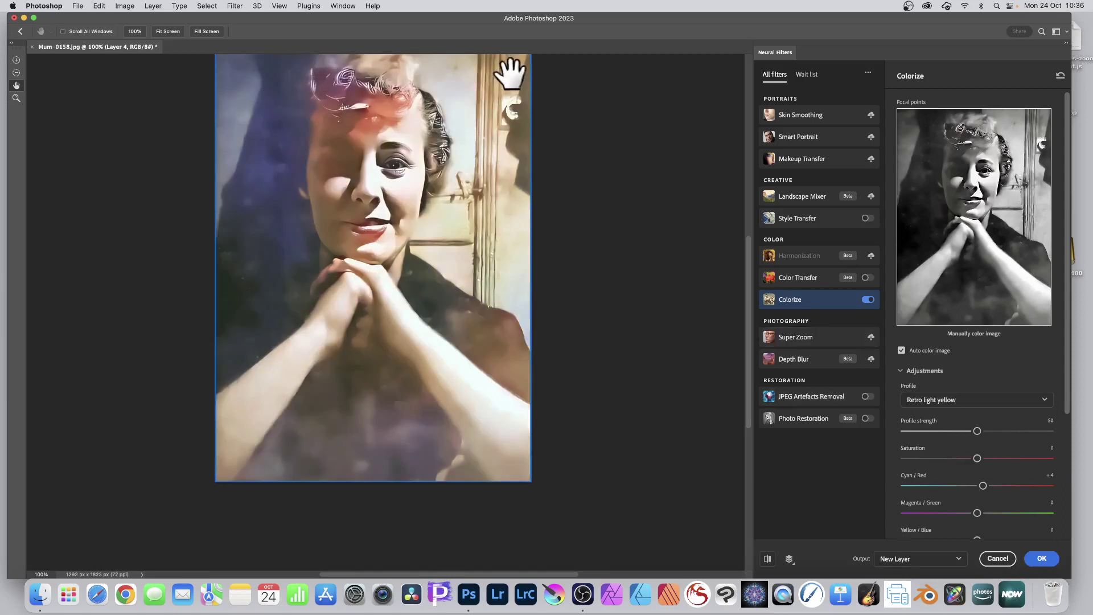
{"action": "left_click", "coordinate": [957, 400]}
{"action": "left_click", "coordinate": [936, 411]}
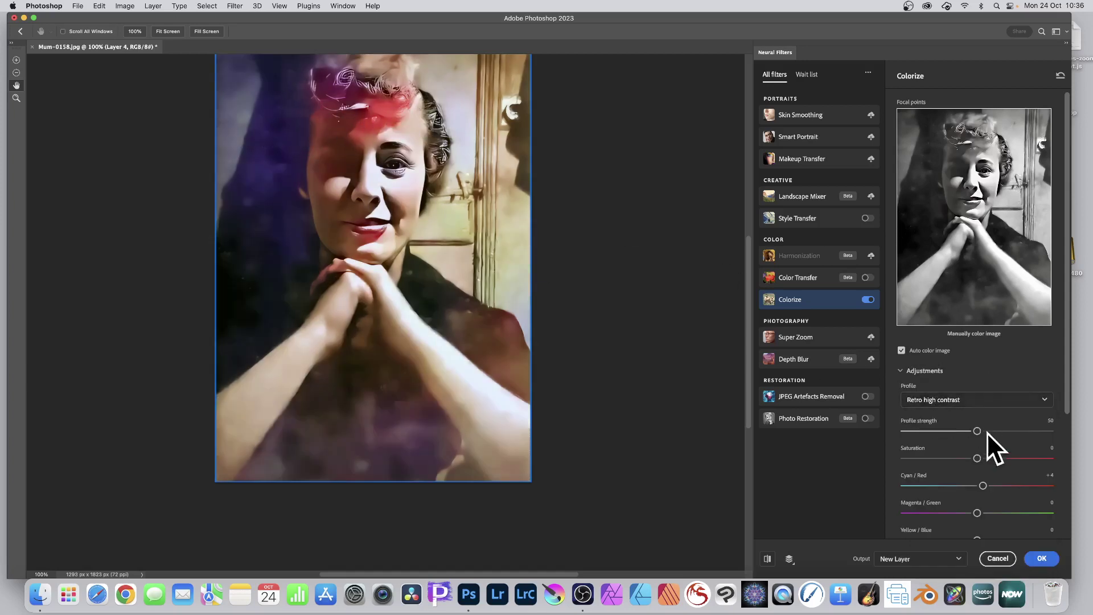
Set Profile strength to 84 and shift Cyan/Red to +24 toward red.
{"action": "left_click_drag", "start_coordinate": [1020, 428], "coordinate": [1023, 428]}
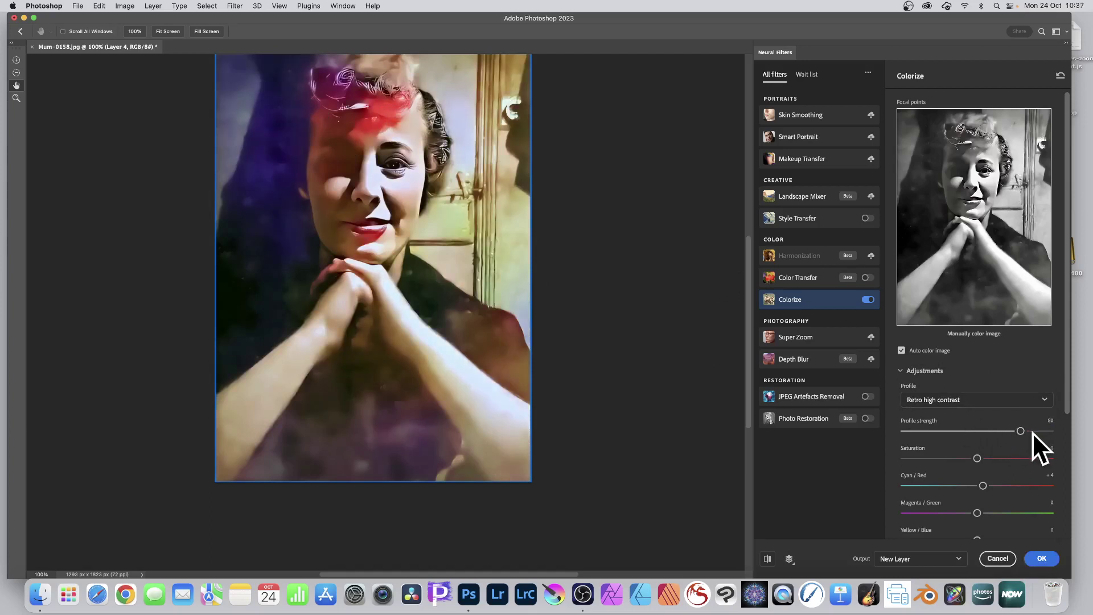
{"action": "left_click_drag", "start_coordinate": [1035, 432], "coordinate": [908, 428]}
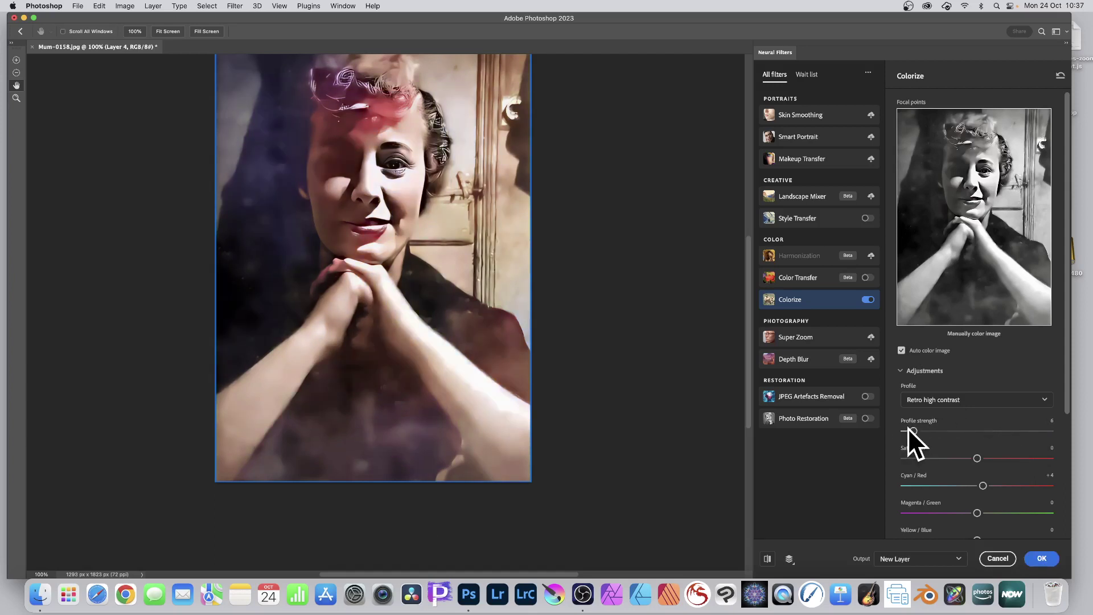
{"action": "left_click", "coordinate": [1026, 431]}
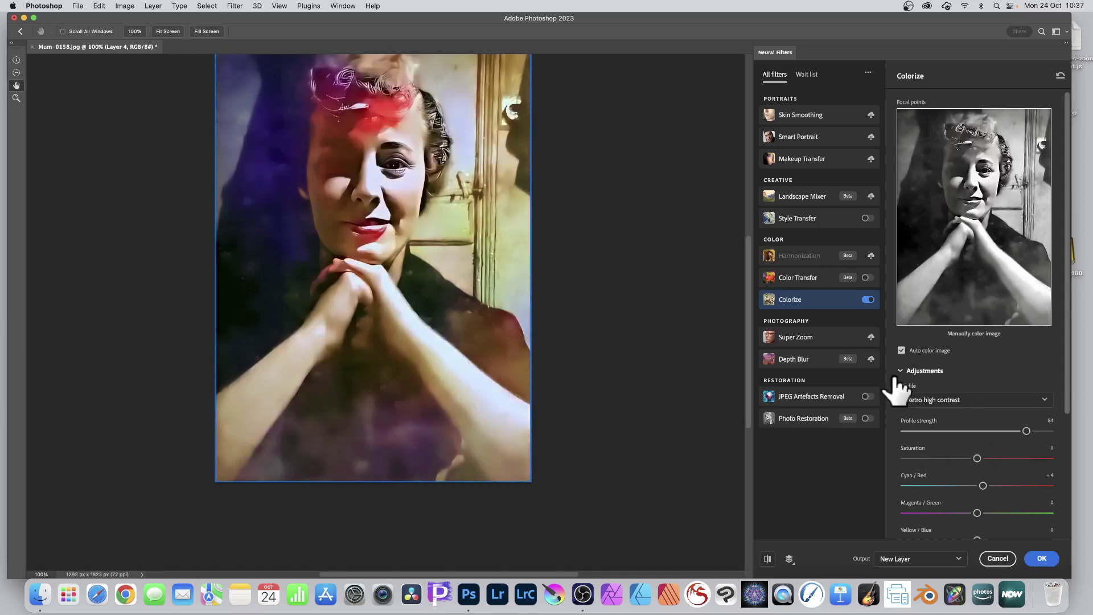
{"action": "left_click", "coordinate": [1004, 484]}
{"action": "scroll", "coordinate": [1004, 462], "scroll_direction": "down", "scroll_amount": 3}
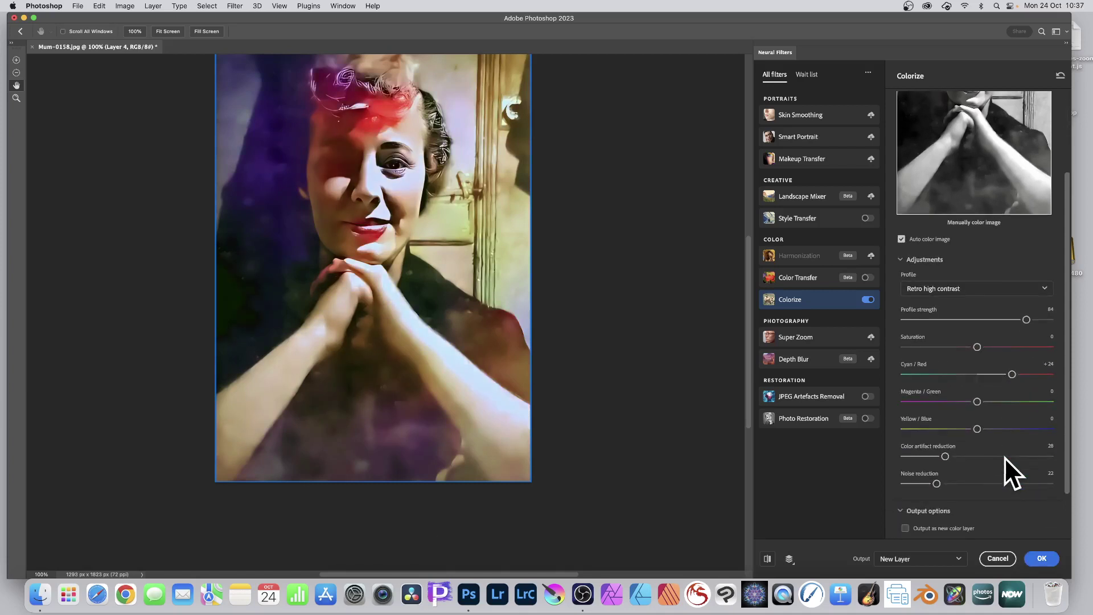
{"action": "scroll", "coordinate": [1005, 457], "scroll_direction": "down", "scroll_amount": 1}
{"action": "scroll", "coordinate": [997, 456], "scroll_direction": "down", "scroll_amount": 2}
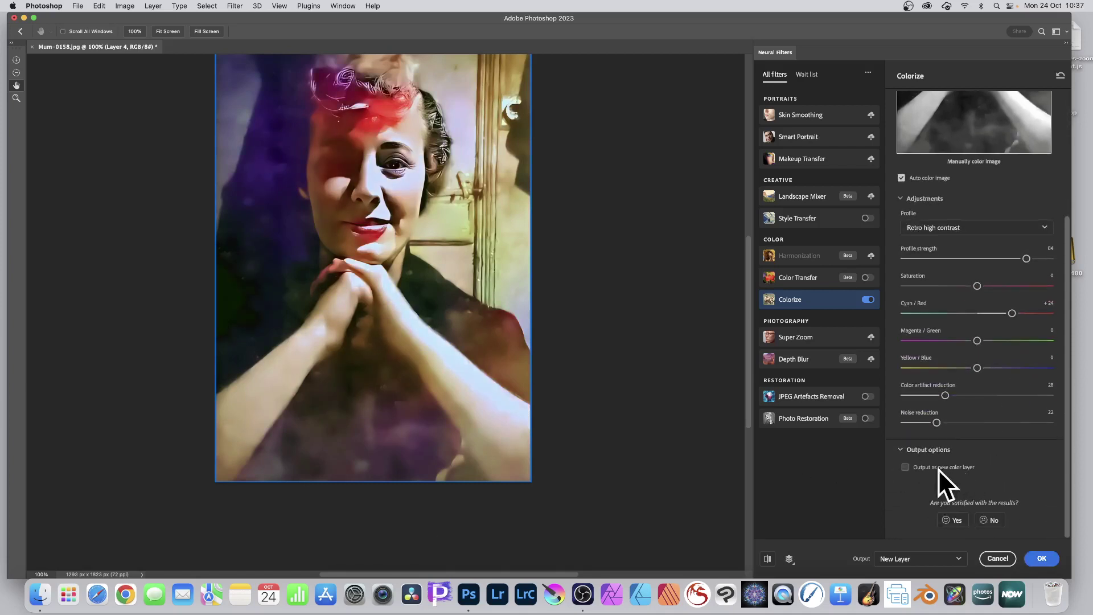
Keep the Colorize Output set to New Layer.
{"action": "left_click", "coordinate": [911, 562]}
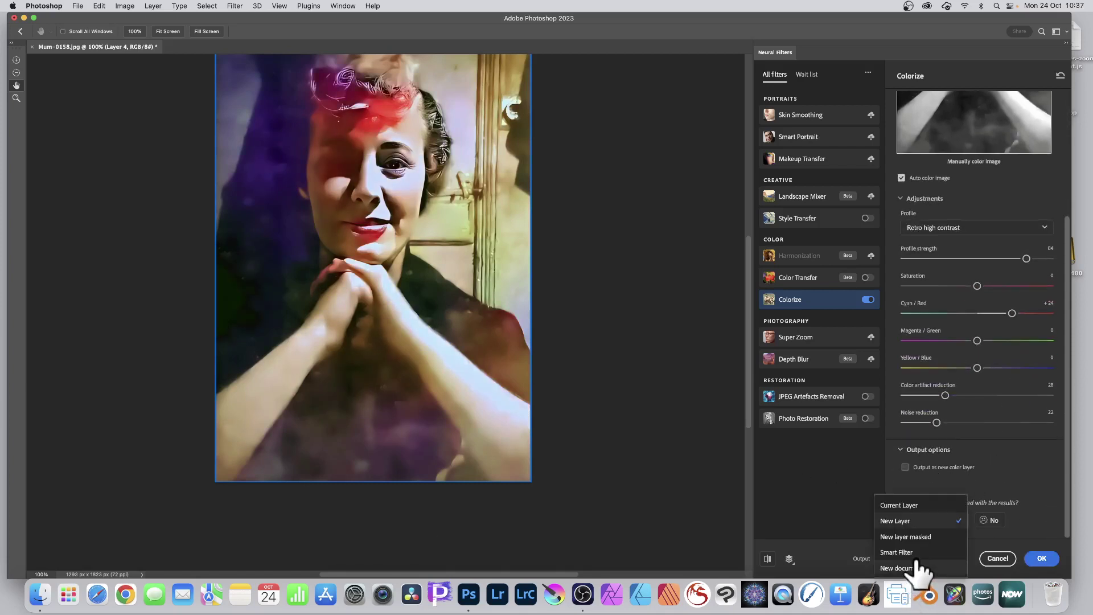
{"action": "left_click", "coordinate": [893, 523]}
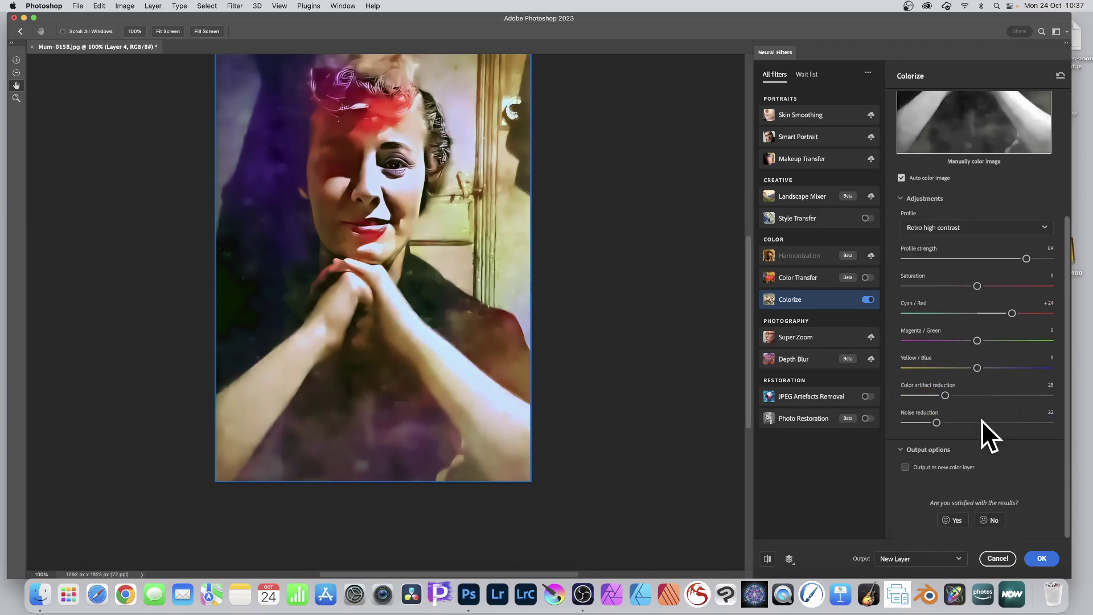
Apply Colorize to create Layer 4, preview blend modes and keep Normal at full opacity.
{"action": "left_click", "coordinate": [1043, 559]}
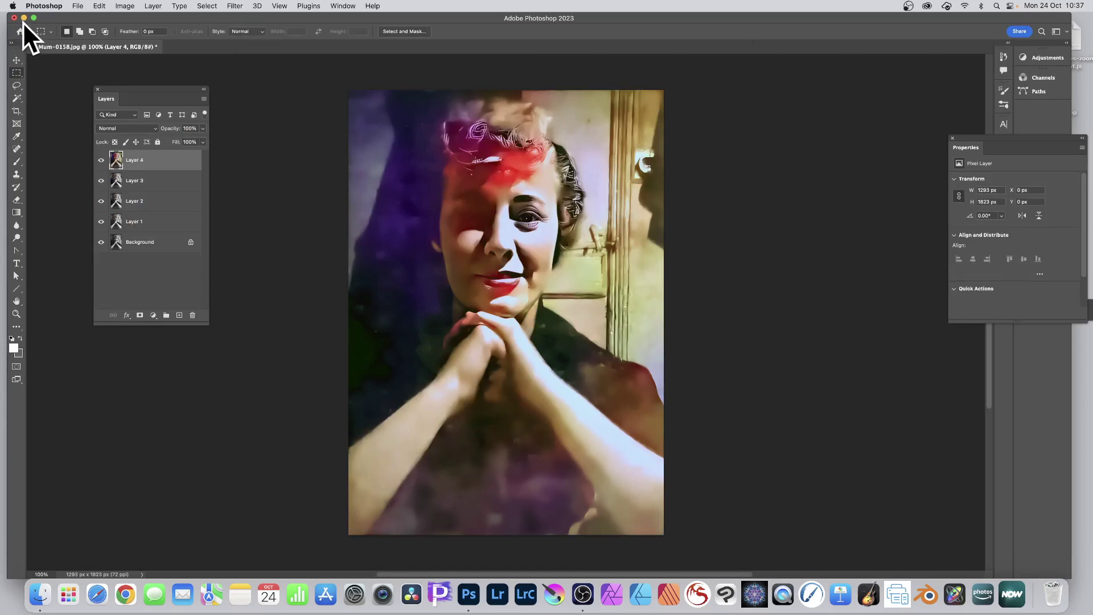
{"action": "left_click", "coordinate": [132, 128]}
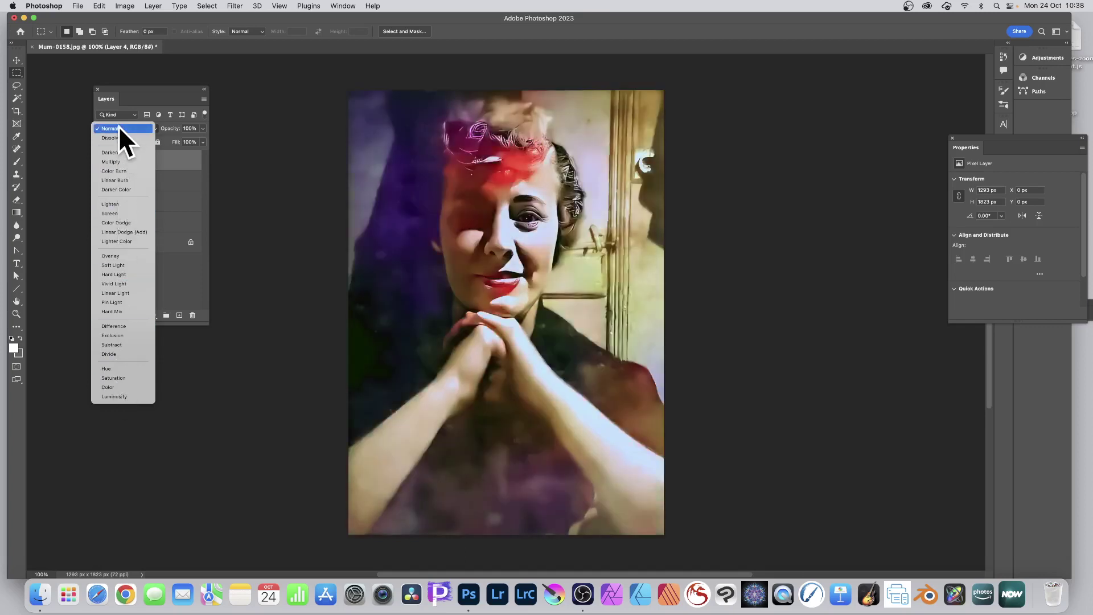
{"action": "left_click", "coordinate": [119, 127]}
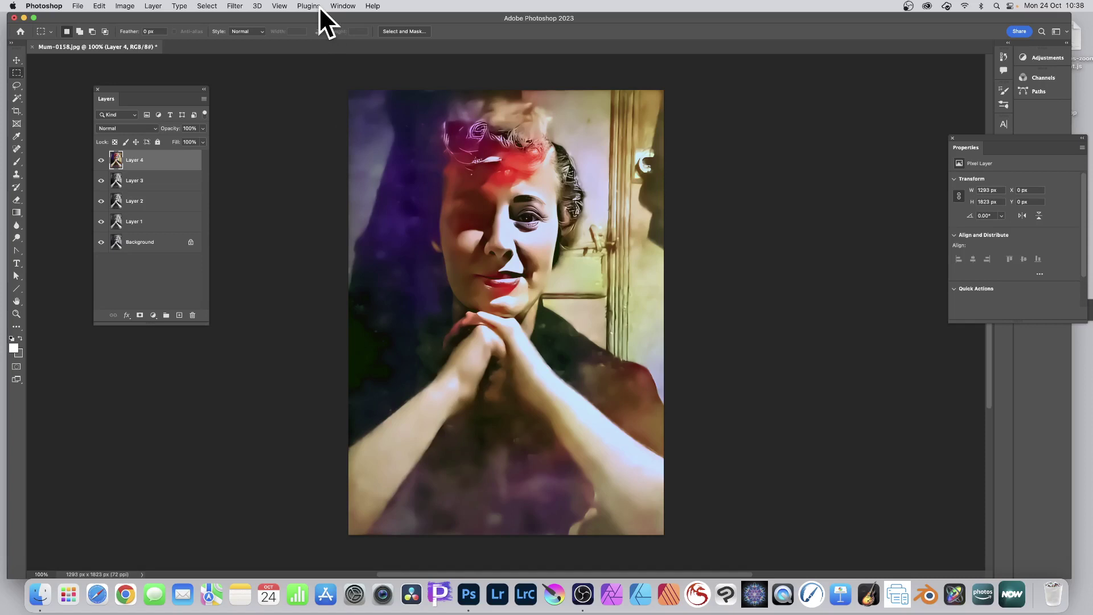
Hide Layers 1, 2 and 3 and toggle Layer 4 to compare colorized result against the original.
{"action": "left_click", "coordinate": [101, 159]}
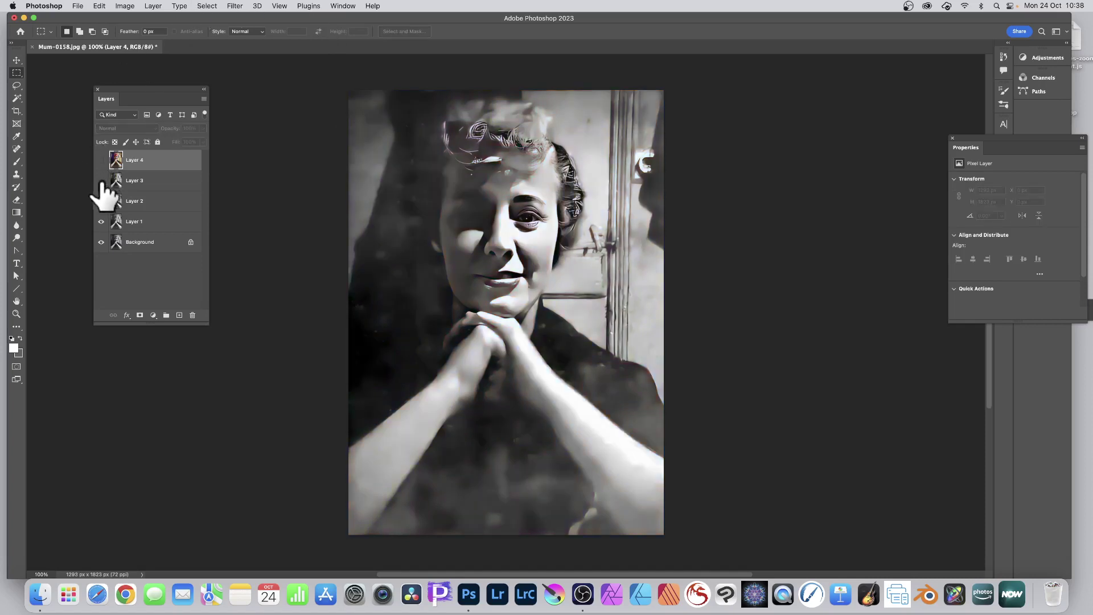
{"action": "left_click", "coordinate": [101, 180]}
{"action": "left_click", "coordinate": [102, 201]}
{"action": "left_click", "coordinate": [102, 222]}
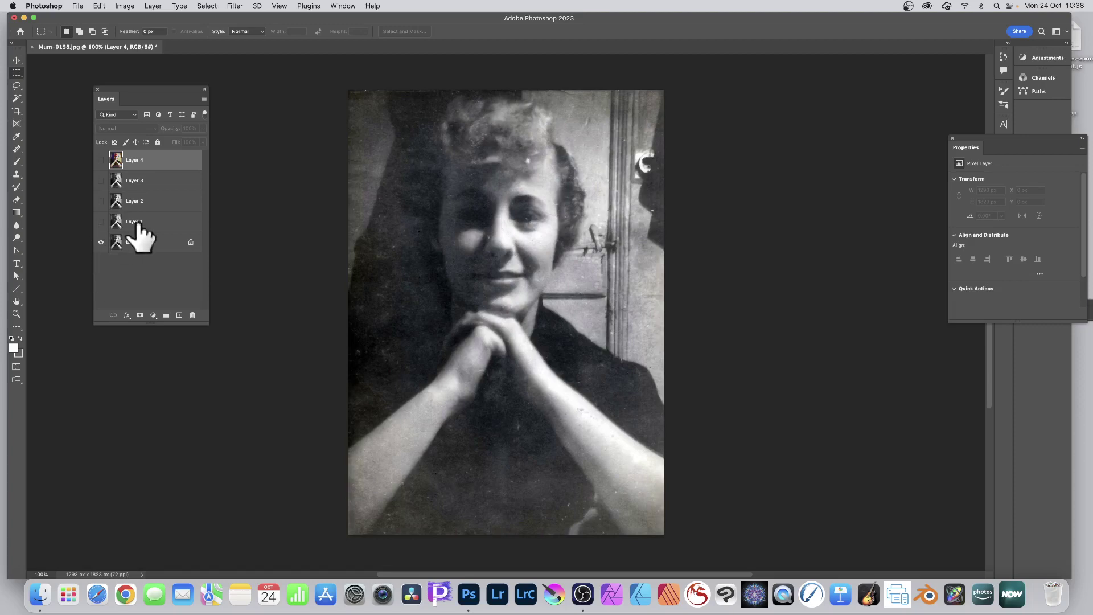
{"action": "left_click", "coordinate": [101, 161]}
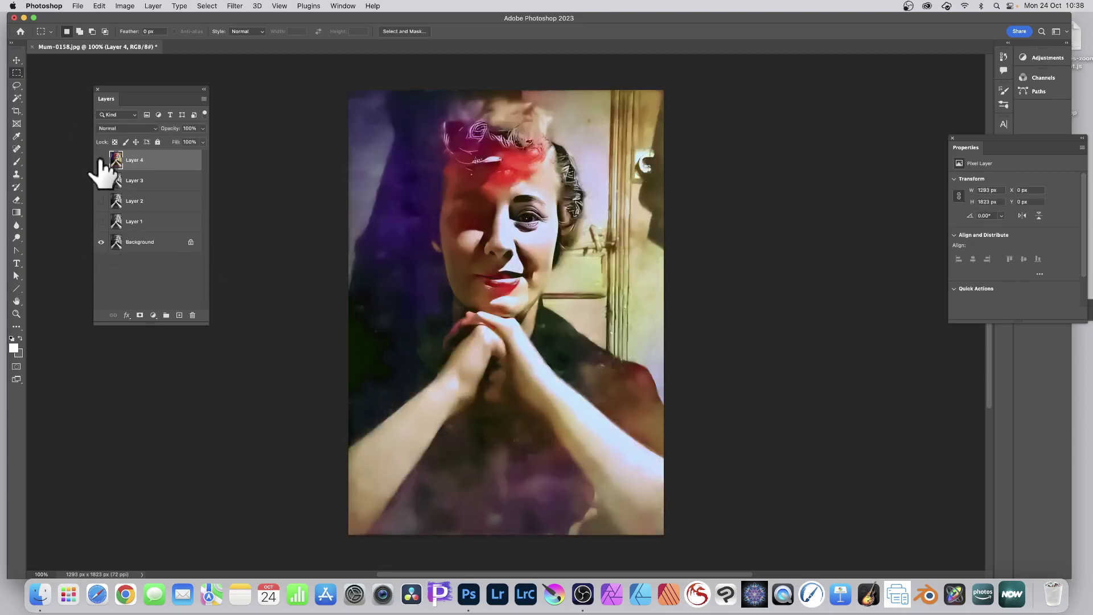
{"action": "left_click", "coordinate": [101, 161]}
{"action": "left_click", "coordinate": [235, 7]}
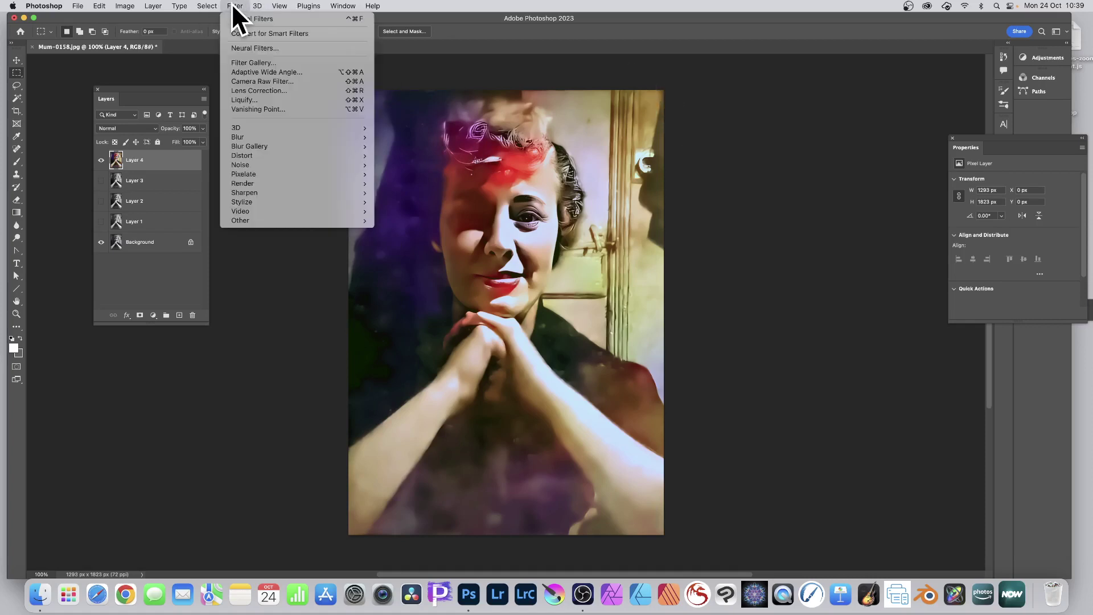
{"action": "left_click", "coordinate": [238, 49]}
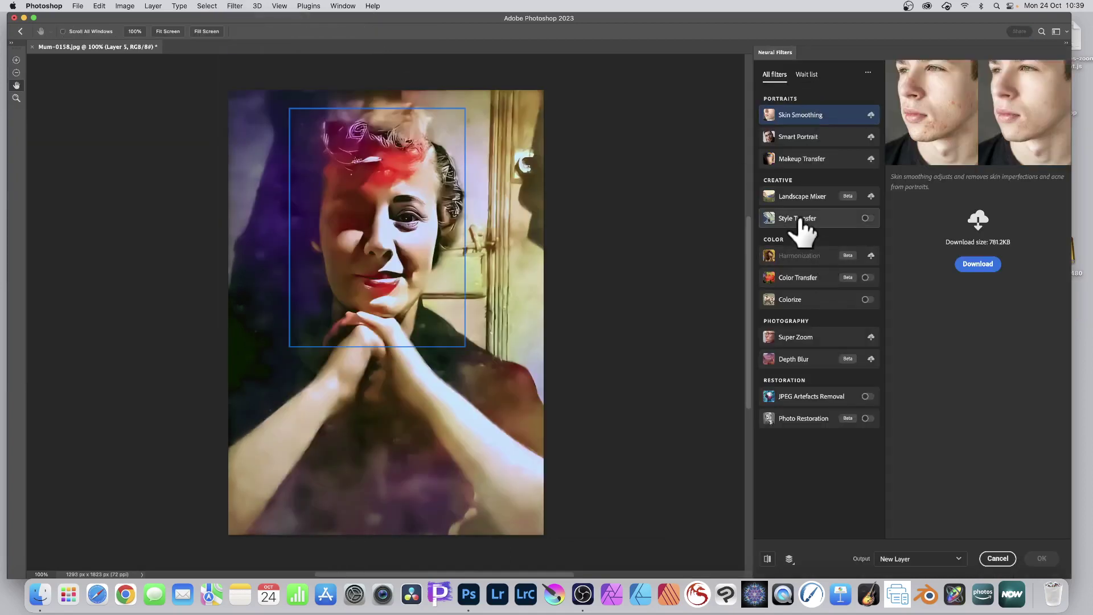
{"action": "mouse_move", "coordinate": [799, 278]}
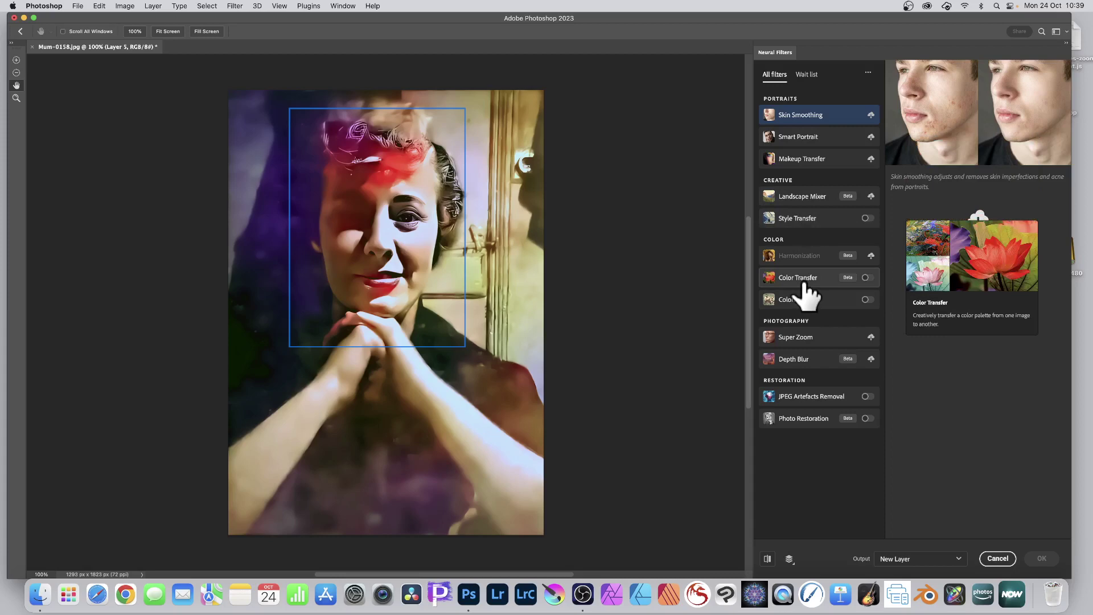
{"action": "left_click", "coordinate": [995, 560]}
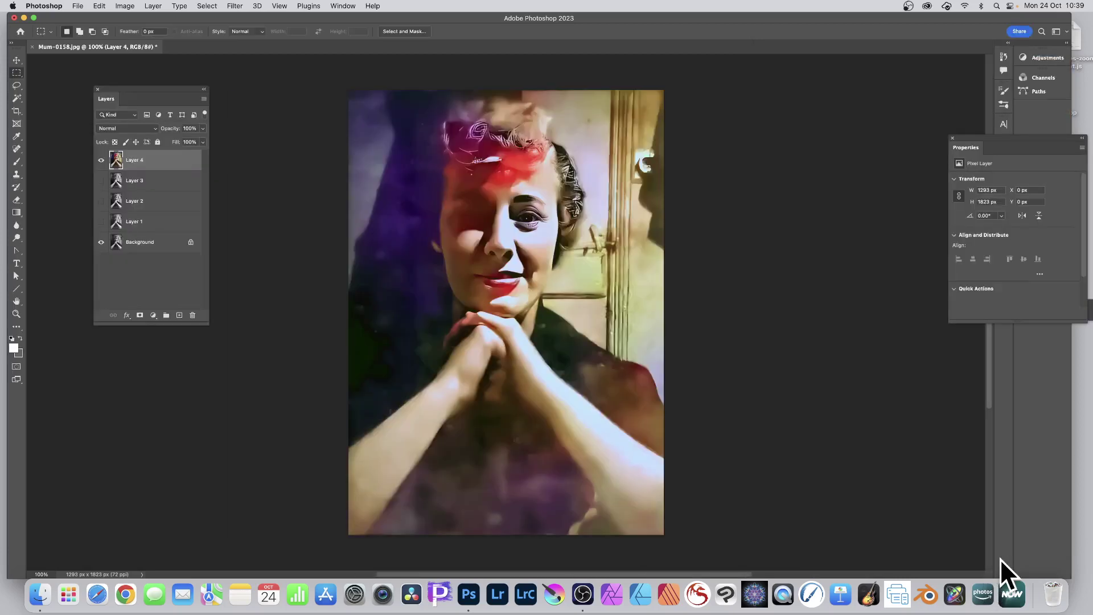